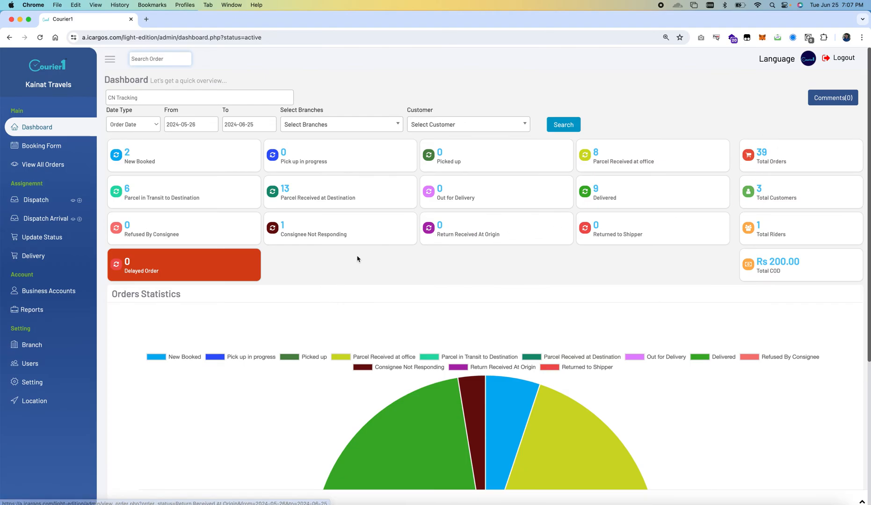
Start a new booking for Walk in Customer (Retail) with product type Overnight and booking type Cash.
click(55, 150)
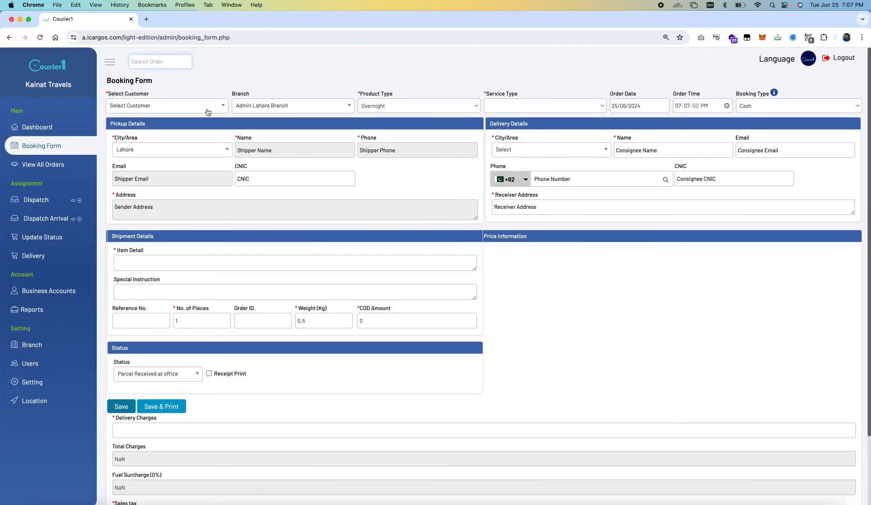
click(176, 107)
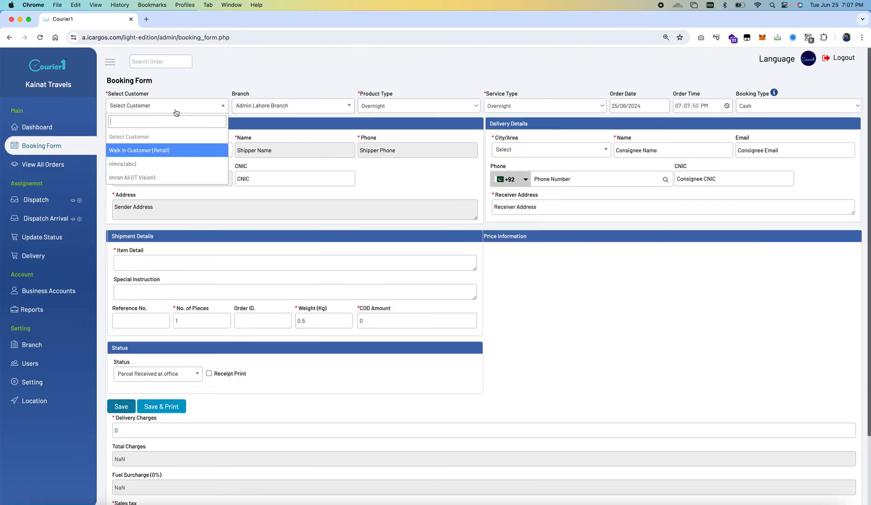
click(166, 151)
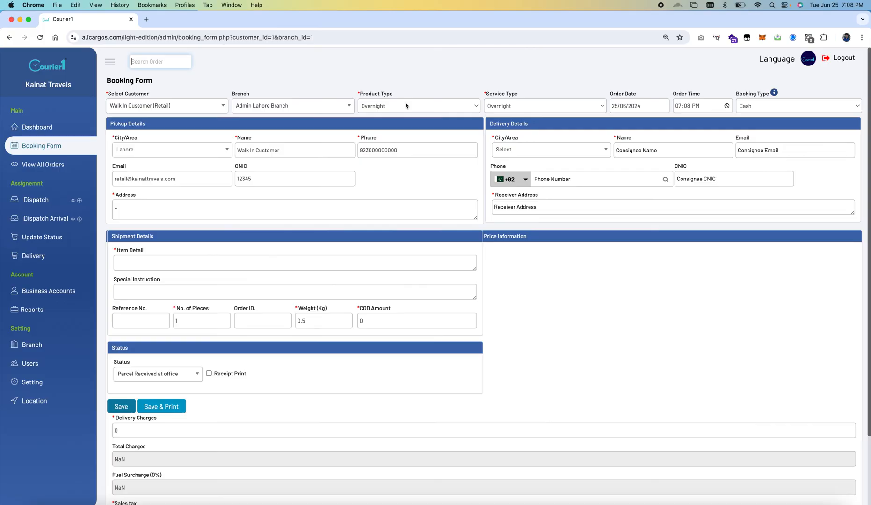
click(409, 111)
click(422, 87)
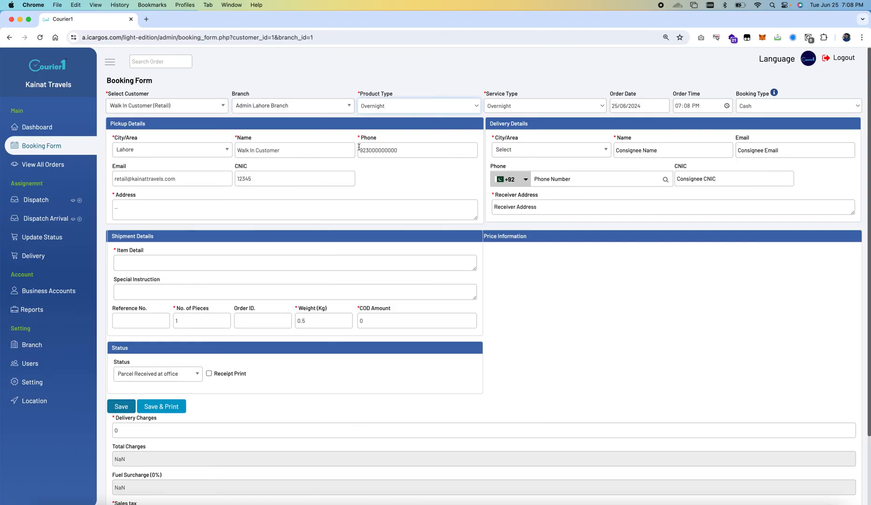
click(768, 108)
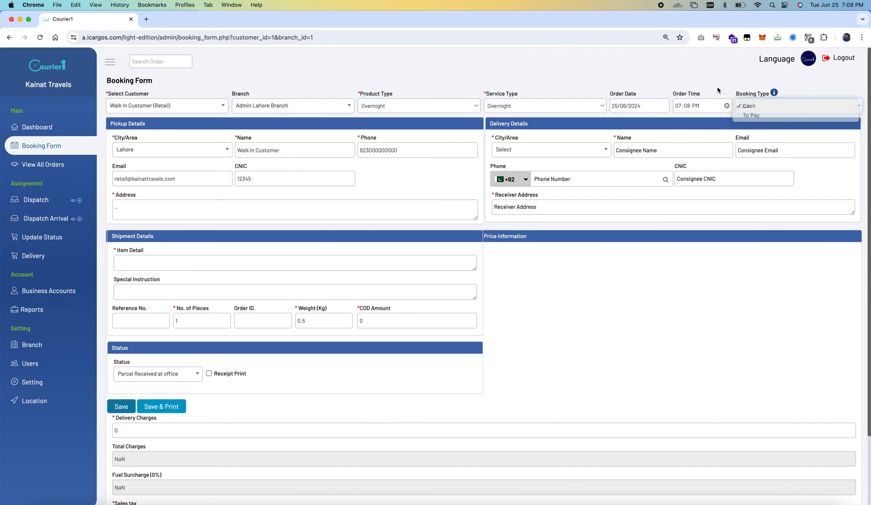
click(753, 109)
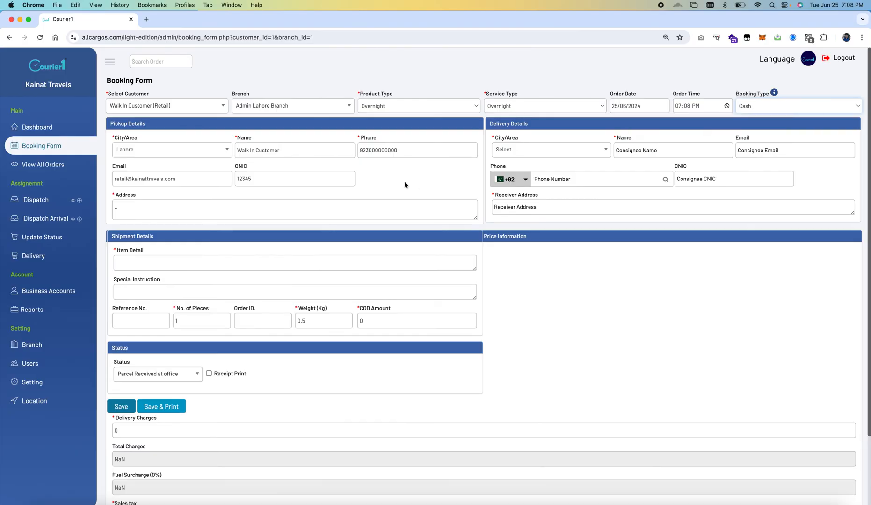
In the pickup details, keep Lahore as the city and enter the shipper's name and address.
click(212, 155)
click(212, 155)
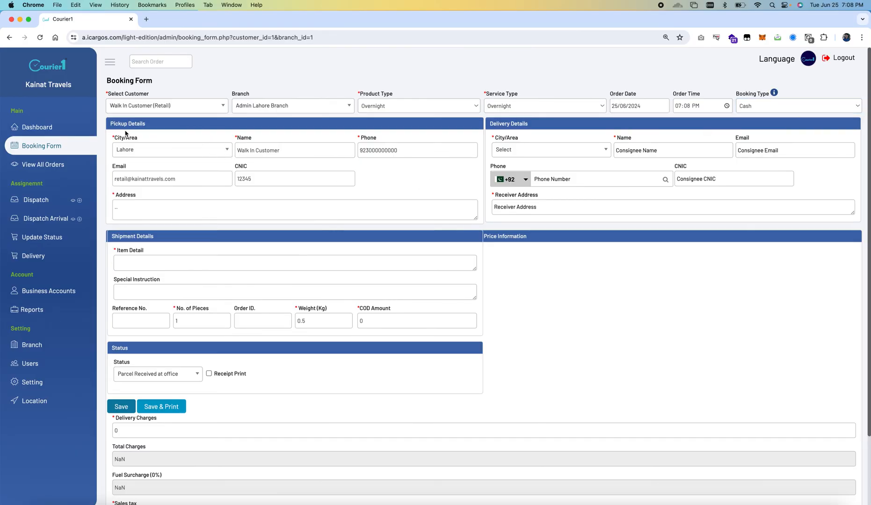
click(159, 150)
click(171, 152)
triple_click(278, 150)
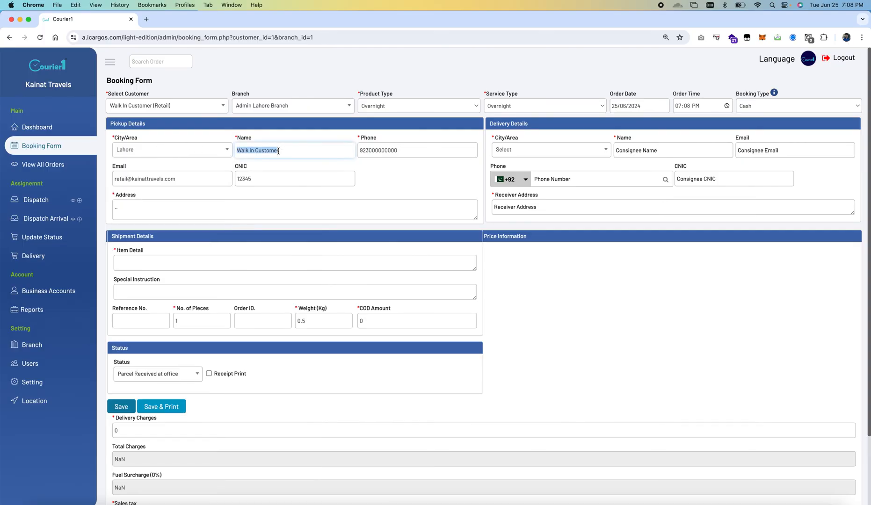
text(Ah)
key(Tab)
key(Tab)
key(Tab)
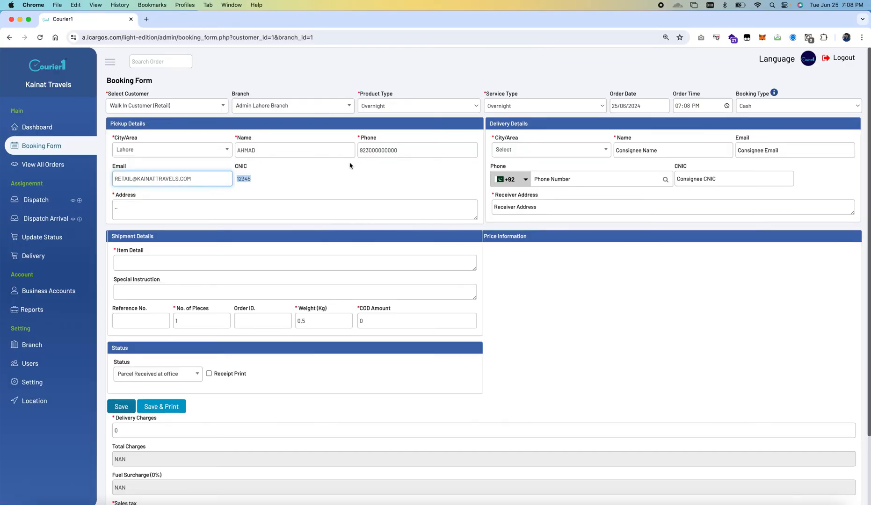
key(Tab)
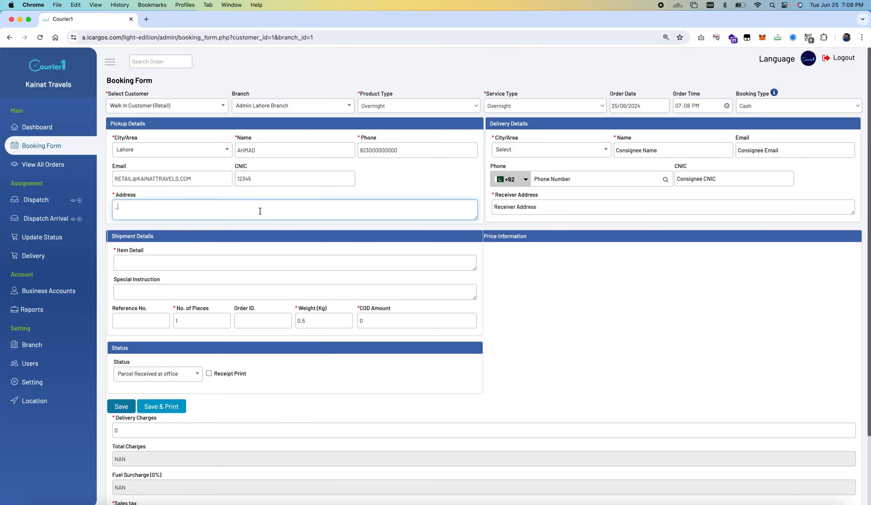
text(JOHAR TOWN LAHORE)
Set the delivery city to Faisalabad and enter the consignee's name.
click(546, 157)
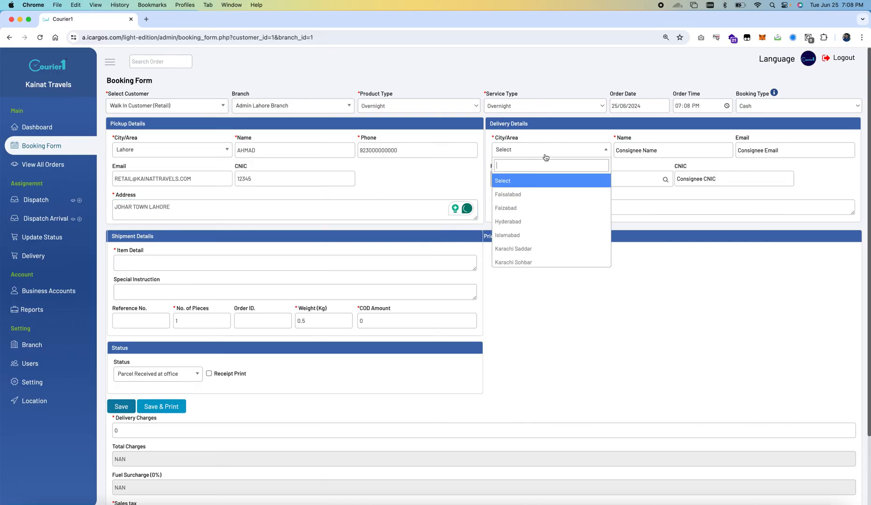
text(fai)
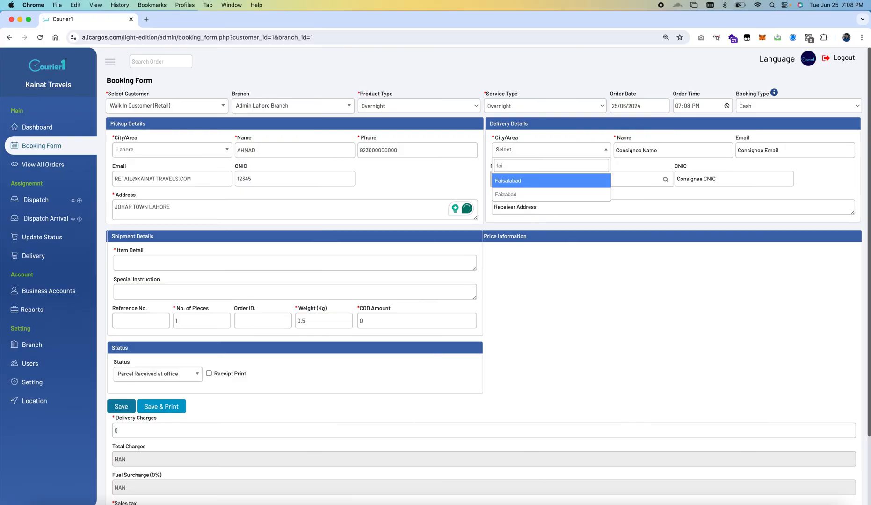
key(Return)
click(664, 153)
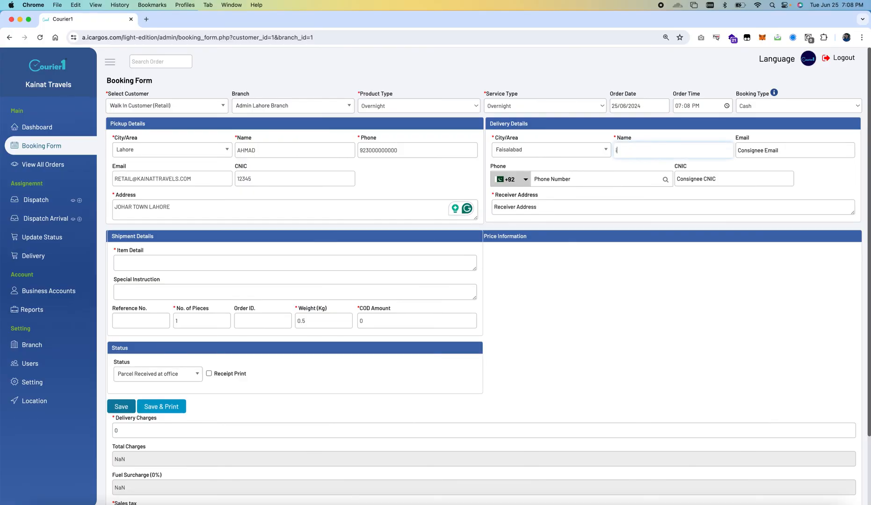
key(Tab)
key(Tab)
key(Tab)
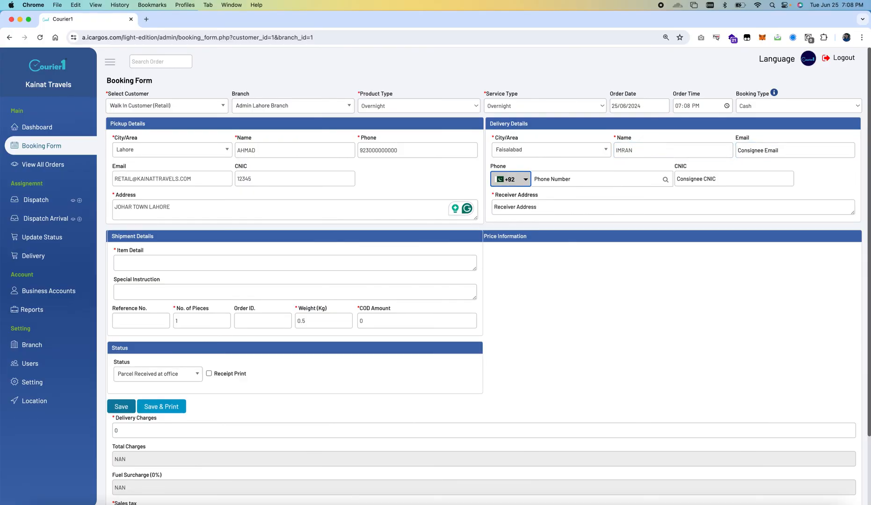
Fill in the consignee's phone number, CNIC and receiver address in the delivery details.
text(3990000000)
key(Tab)
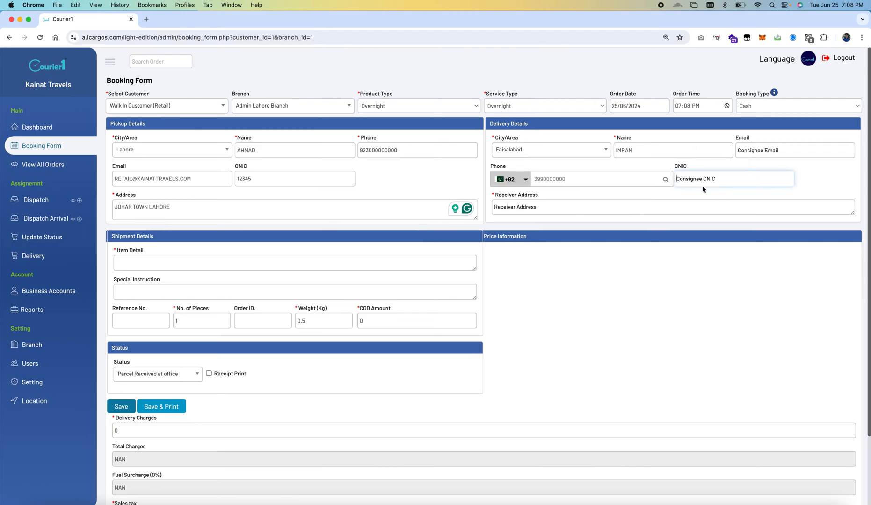
text(10013432)
click(532, 206)
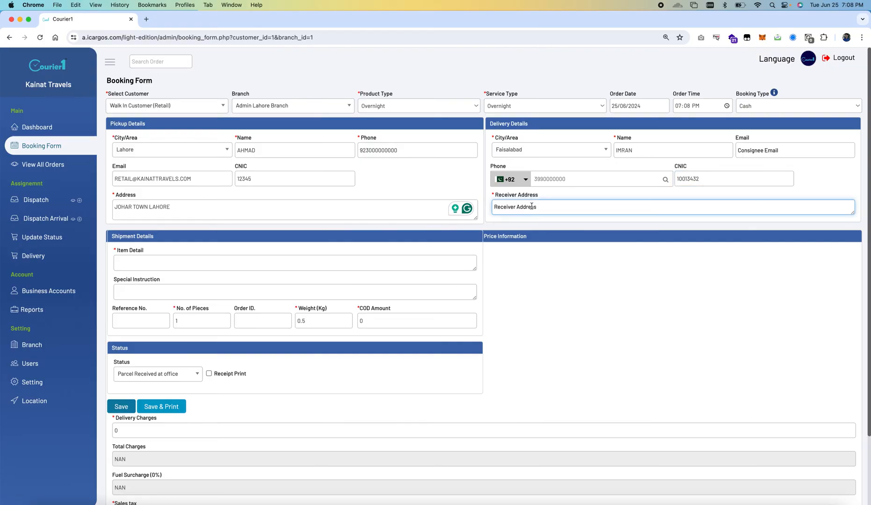
text(GARDEN TOWN FAISALABAd)
Enter GLASS ITEMS as the item detail and HANDLE WITH CARE as the special instruction in the shipment details.
click(149, 265)
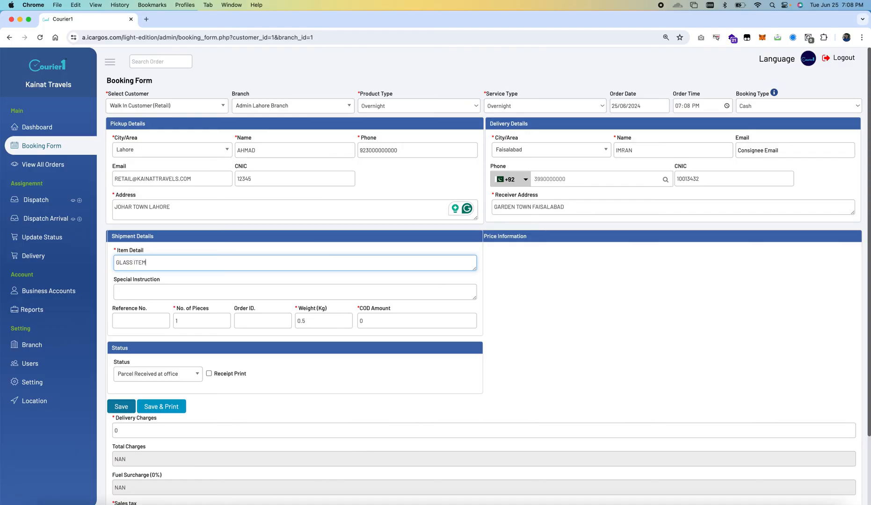
click(123, 289)
text(HANdLE WITH CARE)
scroll(173, 373, down, 1)
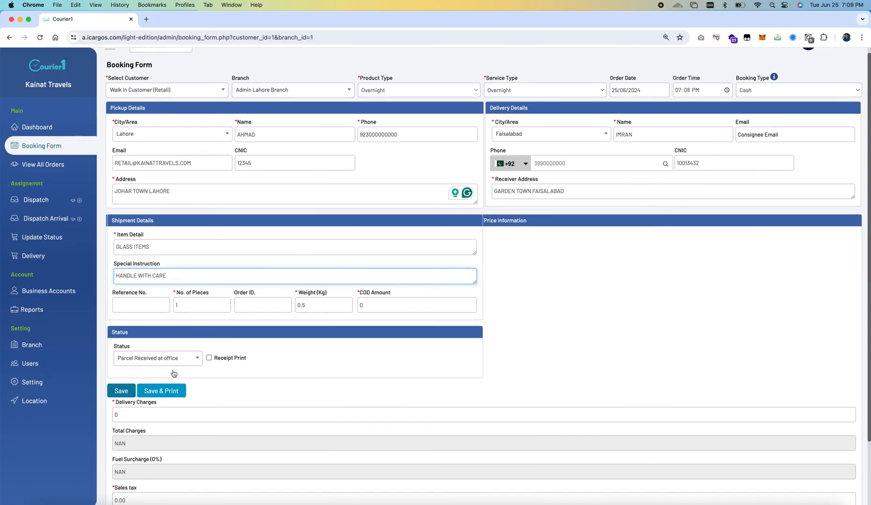
scroll(174, 373, down, 2)
click(315, 272)
click(395, 271)
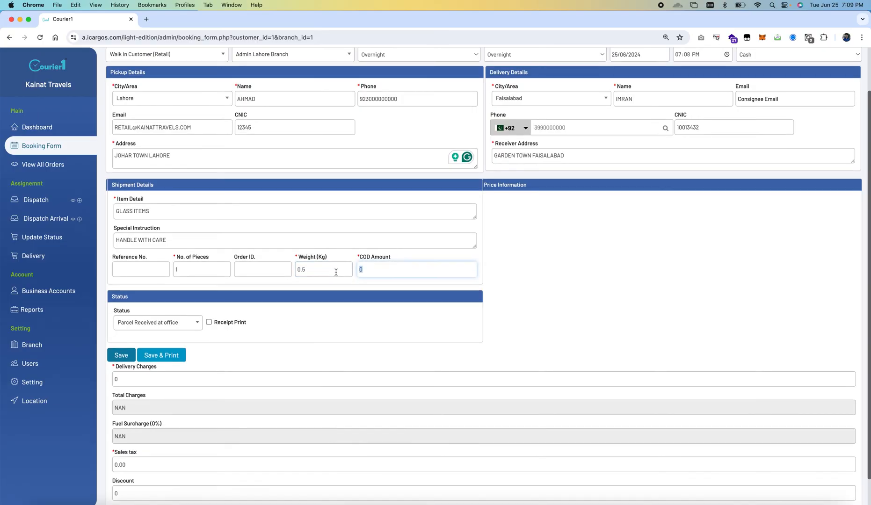
scroll(384, 319, up, 3)
click(384, 319)
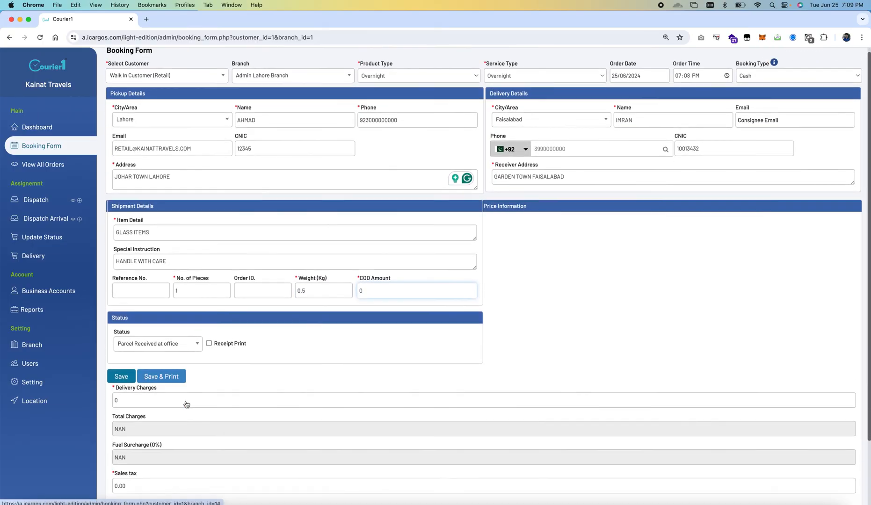
Set the delivery charges to 100 and save the booking with printing.
scroll(184, 390, down, 3)
click(194, 381)
text(100)
scroll(163, 401, down, 2)
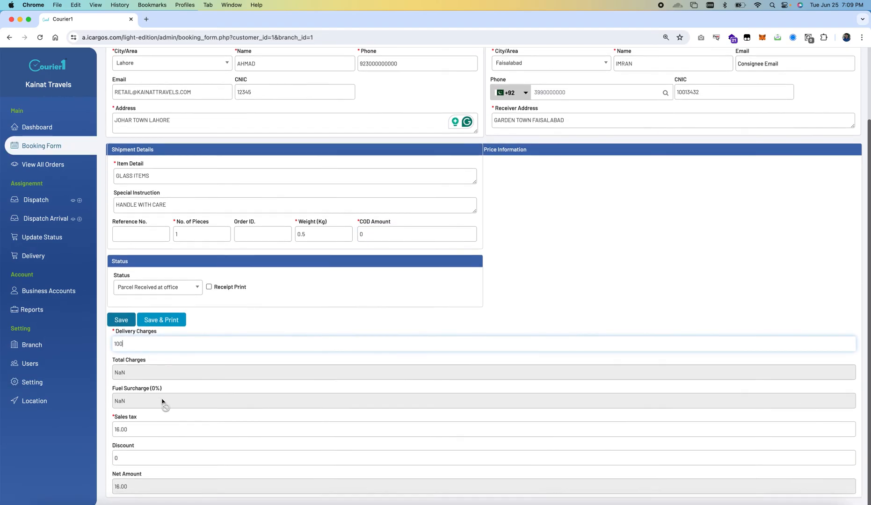
click(135, 461)
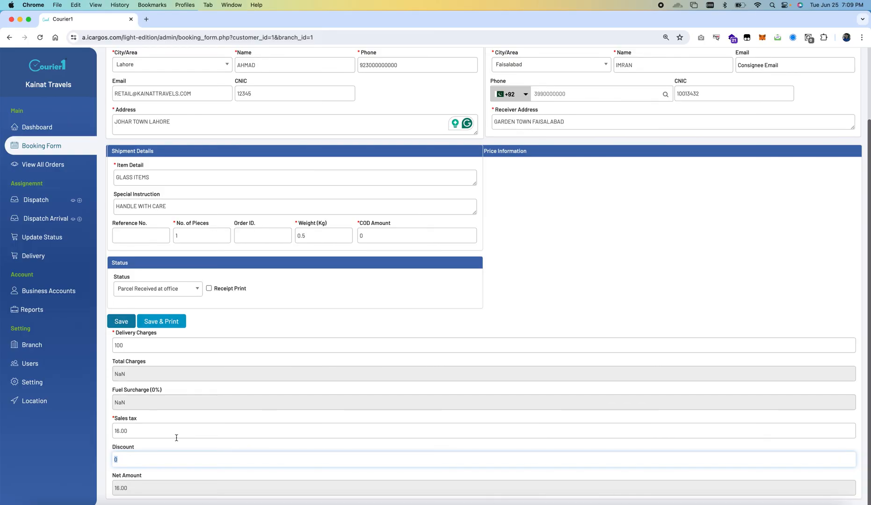
click(162, 322)
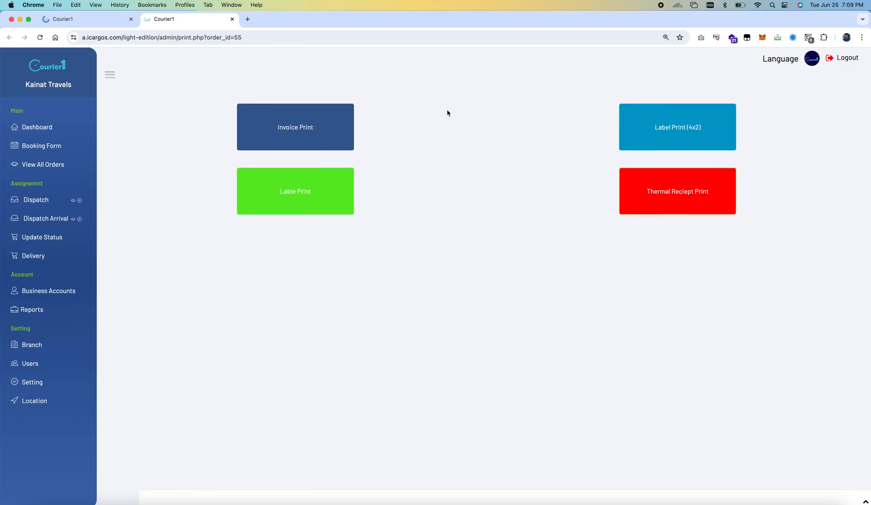
View the invoice print of the booked order, then close it.
click(297, 131)
click(286, 20)
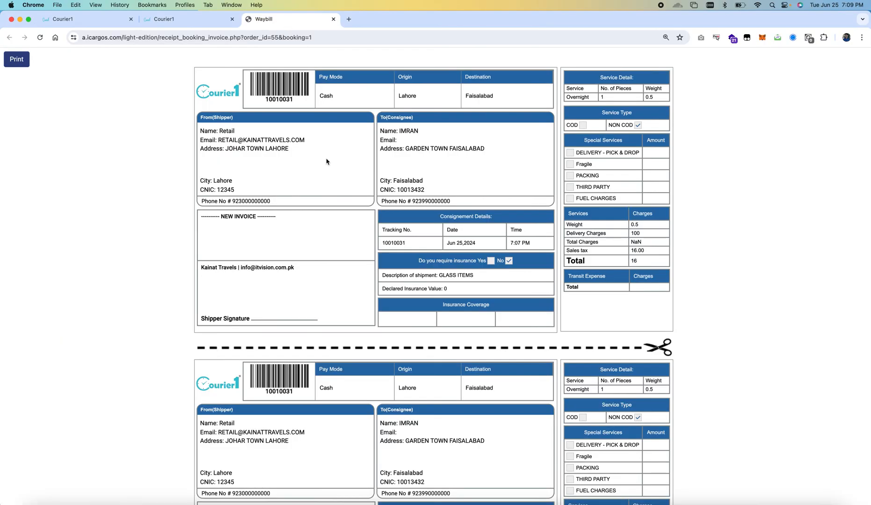
click(334, 19)
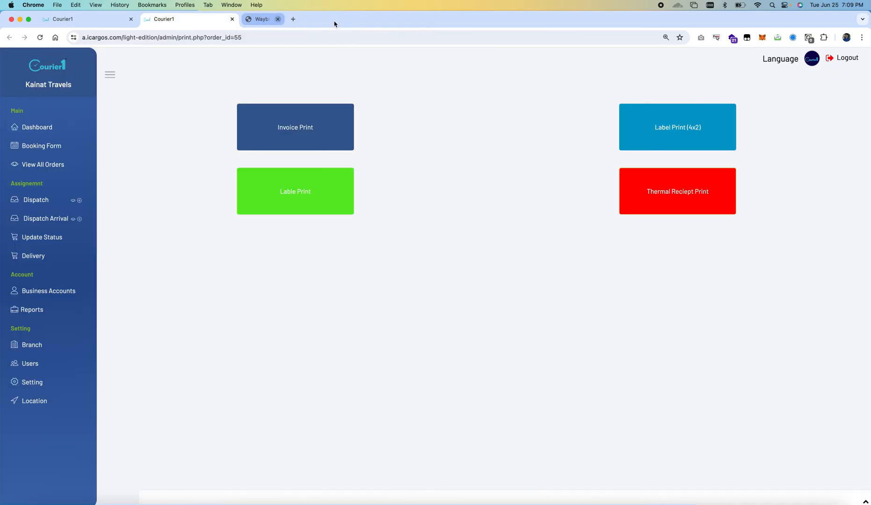
View the order's 4x2 label print and close it.
click(677, 133)
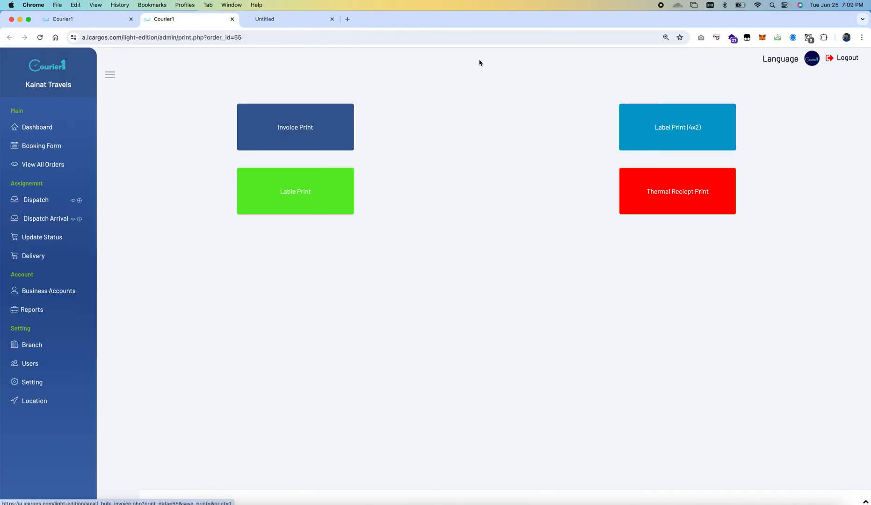
click(280, 18)
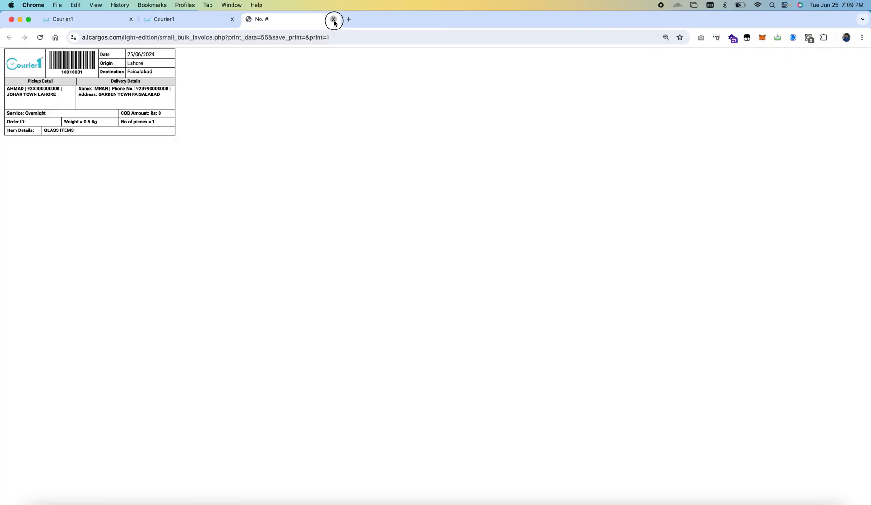
click(333, 19)
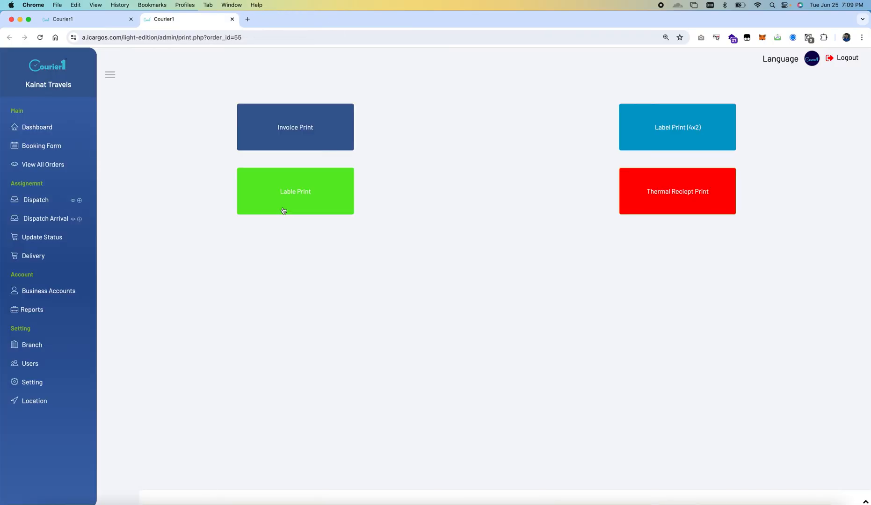
View the order's standard label print, cancelling the print dialog and closing the page.
click(296, 194)
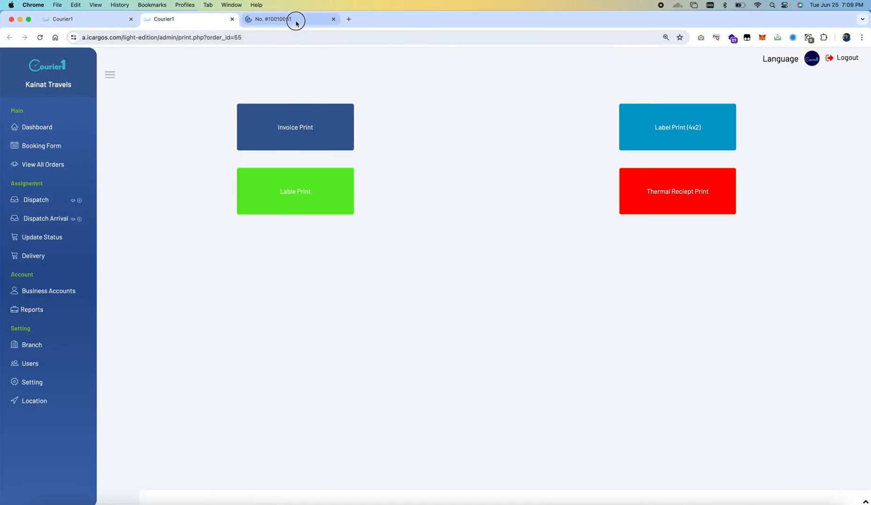
click(297, 20)
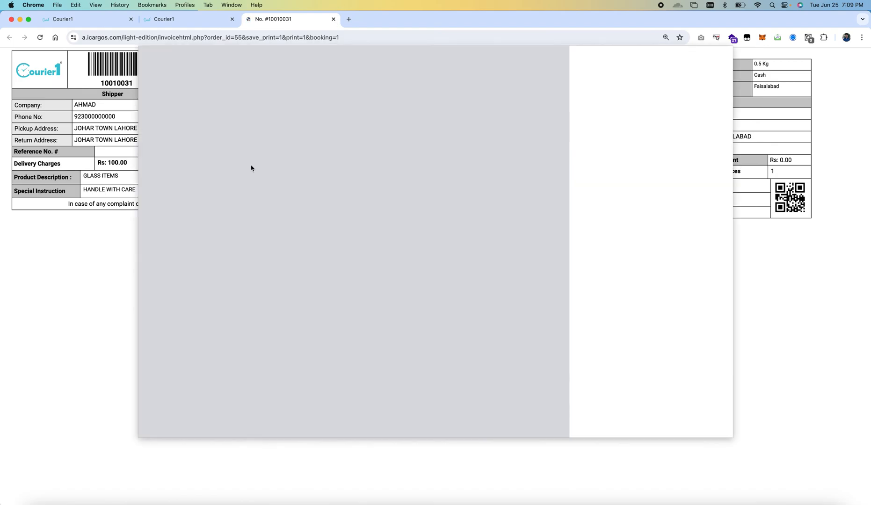
click(674, 419)
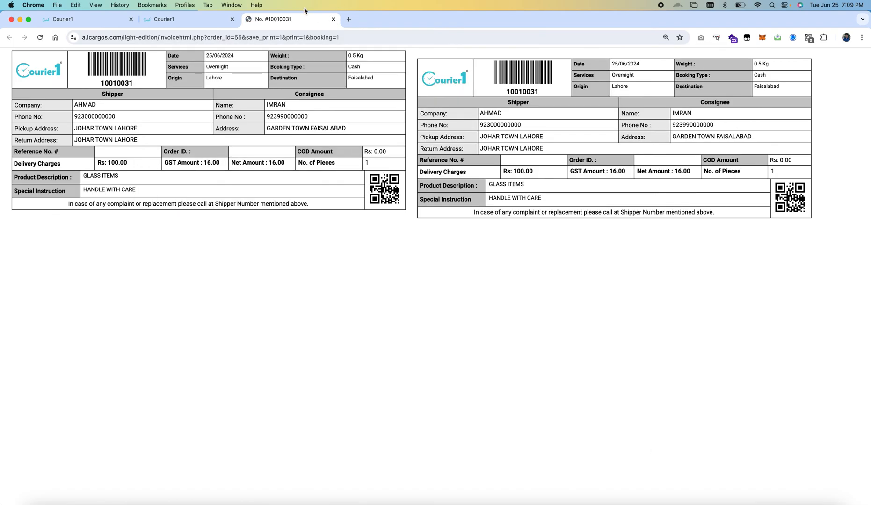
click(334, 19)
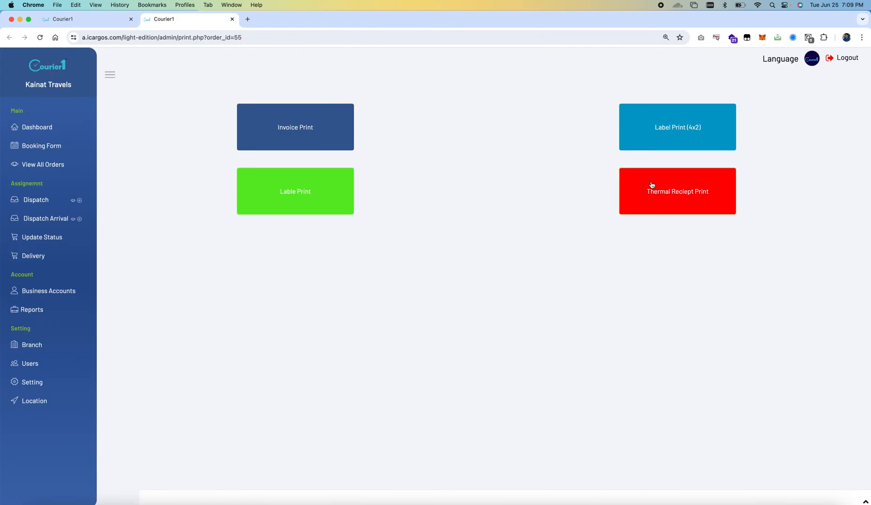
View the order's thermal receipt, cancelling the print dialog and closing the page.
click(677, 195)
click(295, 20)
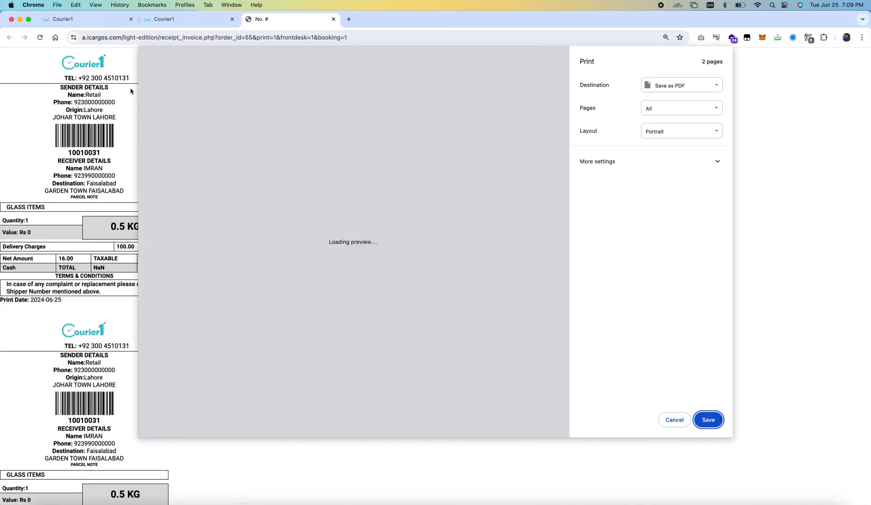
click(675, 420)
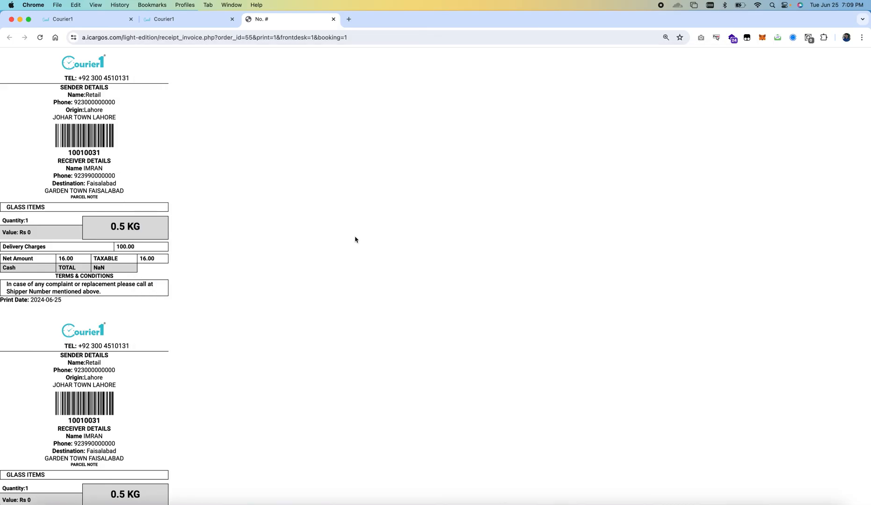
click(333, 19)
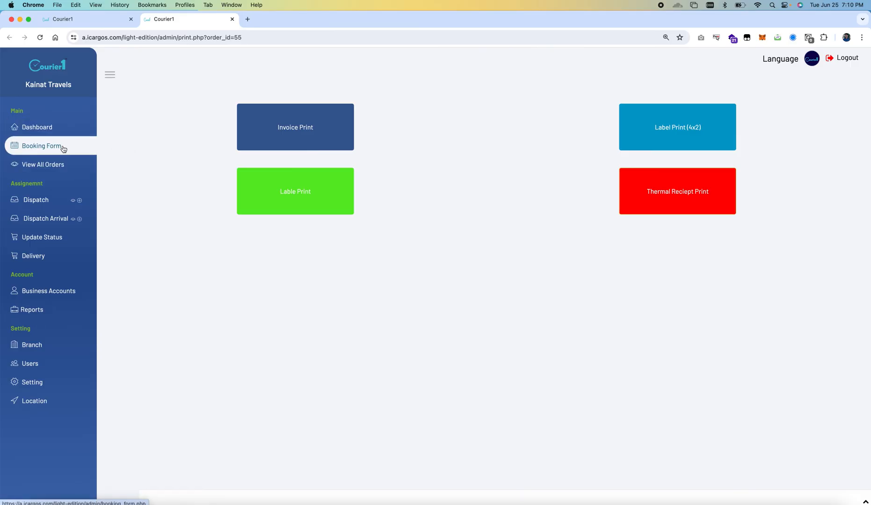
Open the list of all orders and copy the tracking number of the newest Lahore to Faisalabad order.
click(51, 165)
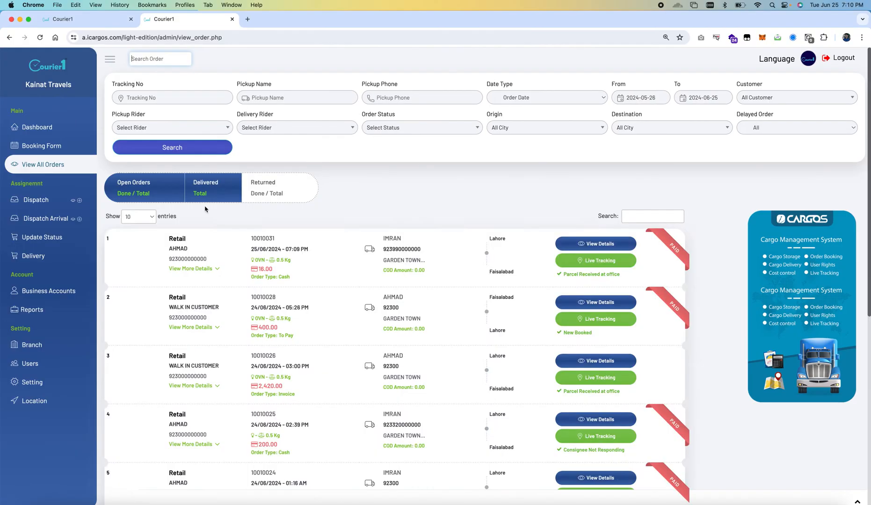
double_click(268, 239)
right_click(268, 239)
click(253, 240)
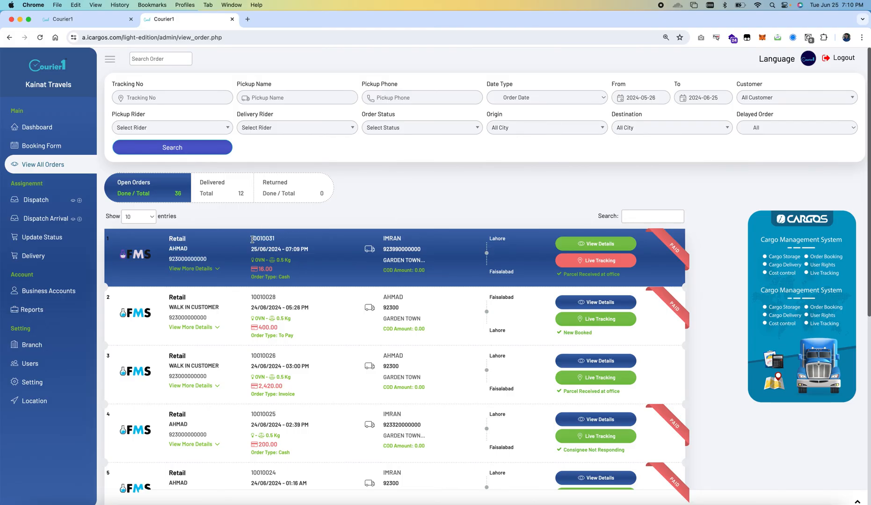
drag(252, 239, 278, 239)
click(252, 238)
key(super+c)
key(super+c)
key(super+c)
Review the newest order's details and its live tracking history.
click(603, 249)
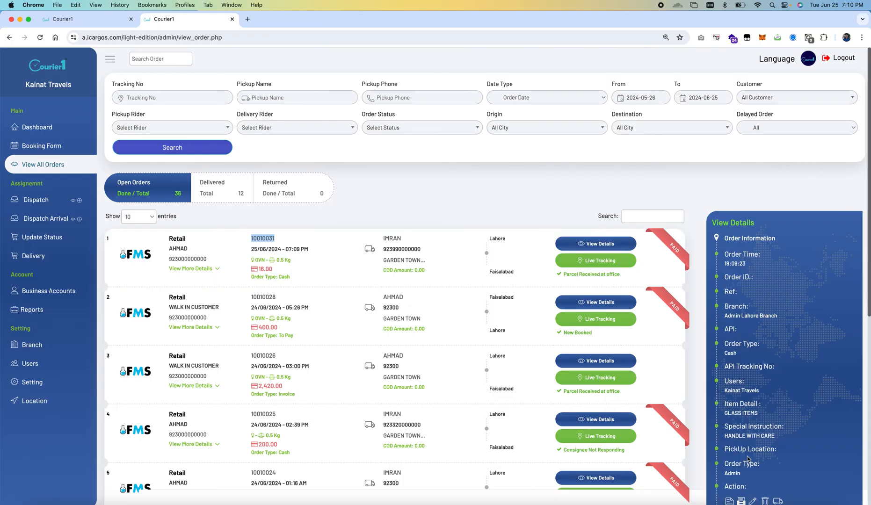
scroll(748, 459, down, 3)
scroll(748, 459, up, 1)
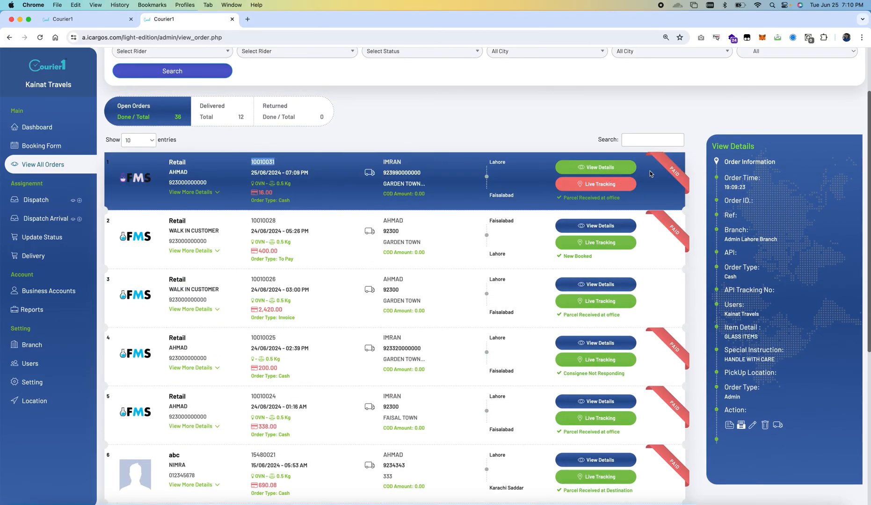
click(669, 170)
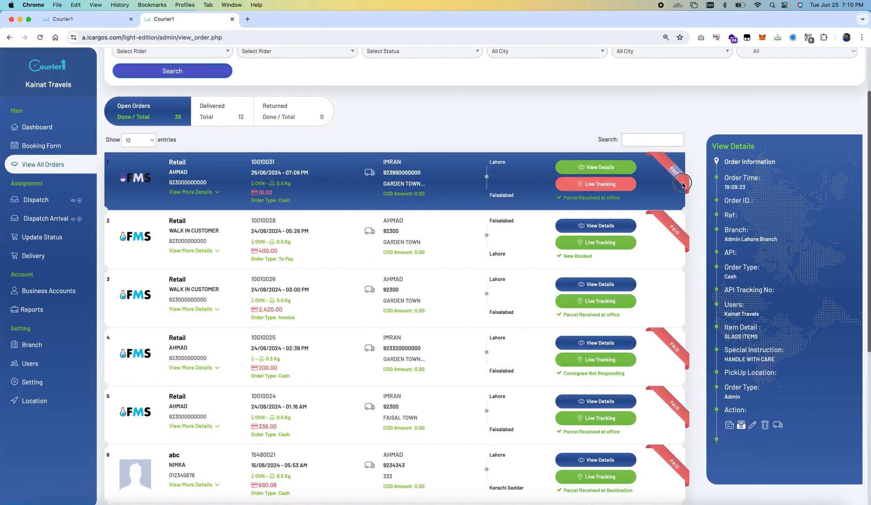
click(606, 184)
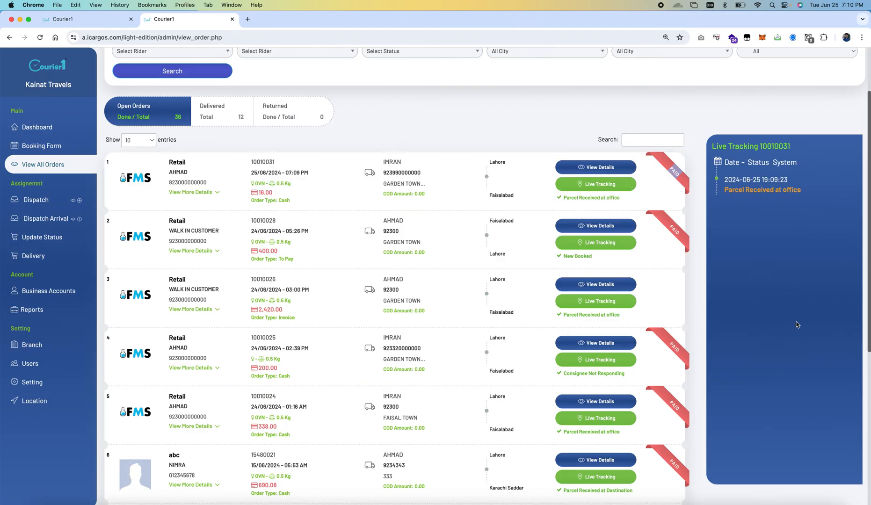
scroll(793, 320, up, 2)
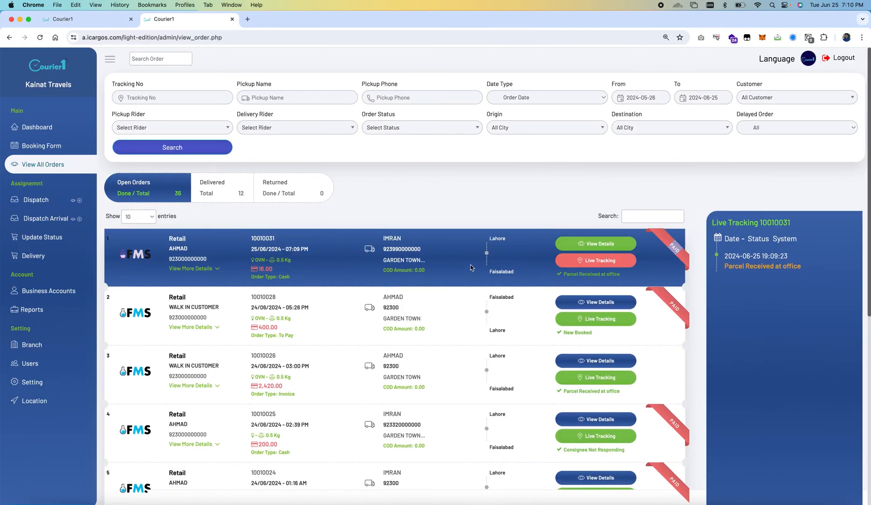
Create a new dispatch manifest and set its mode to By Road.
click(79, 201)
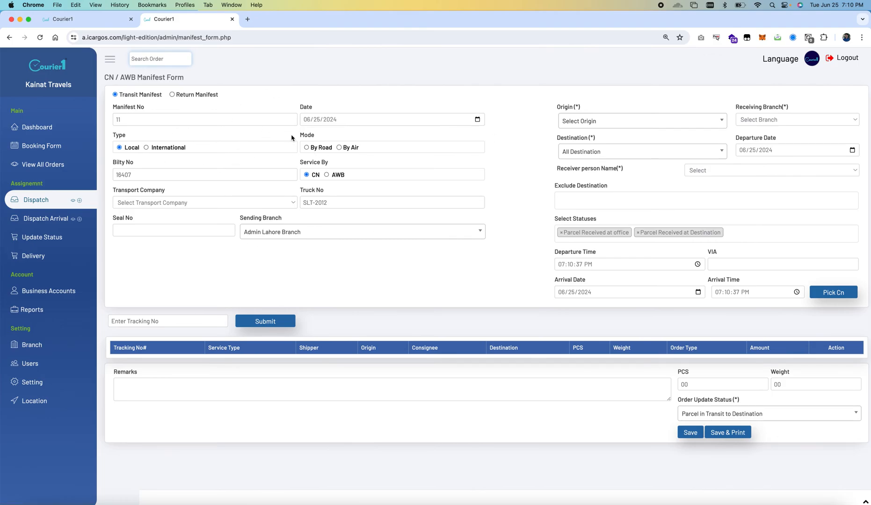
click(306, 147)
click(166, 177)
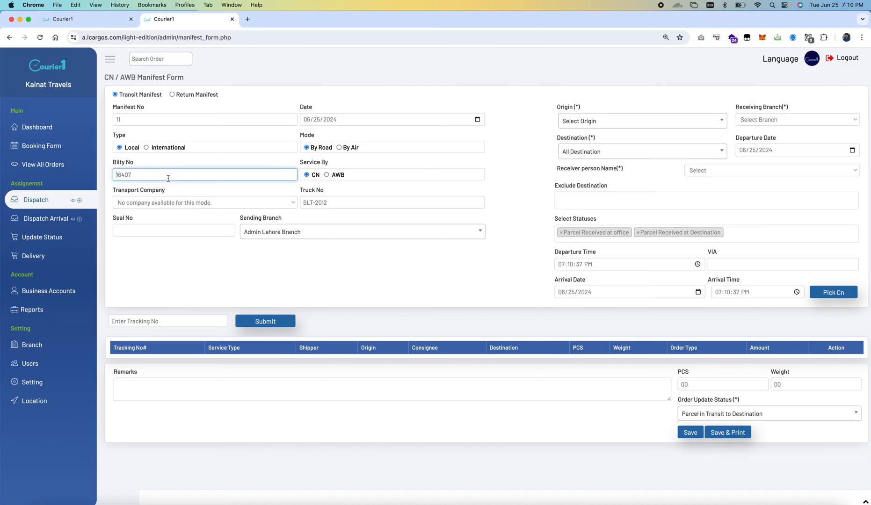
triple_click(145, 165)
click(157, 204)
click(165, 216)
click(199, 199)
click(212, 239)
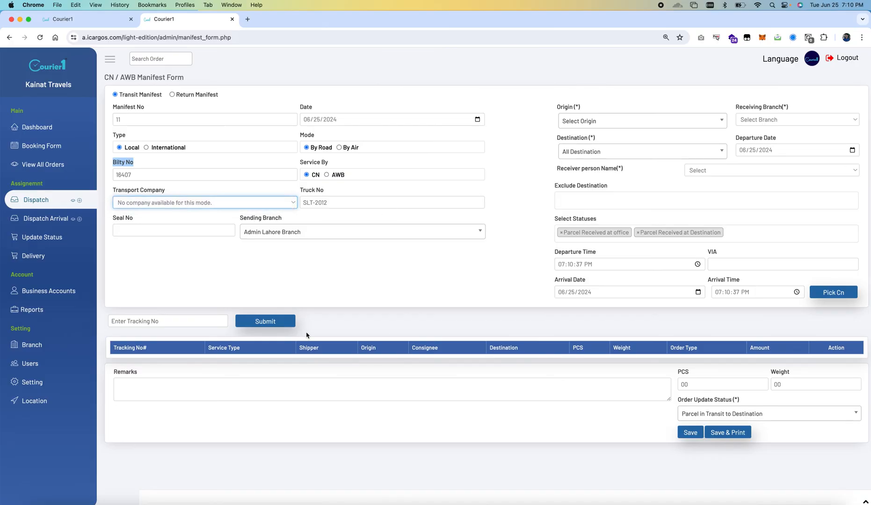
Add the order's tracking number to the manifest and set the receiving branch to Faisalabad Branch.
click(185, 323)
text(10010031)
key(Return)
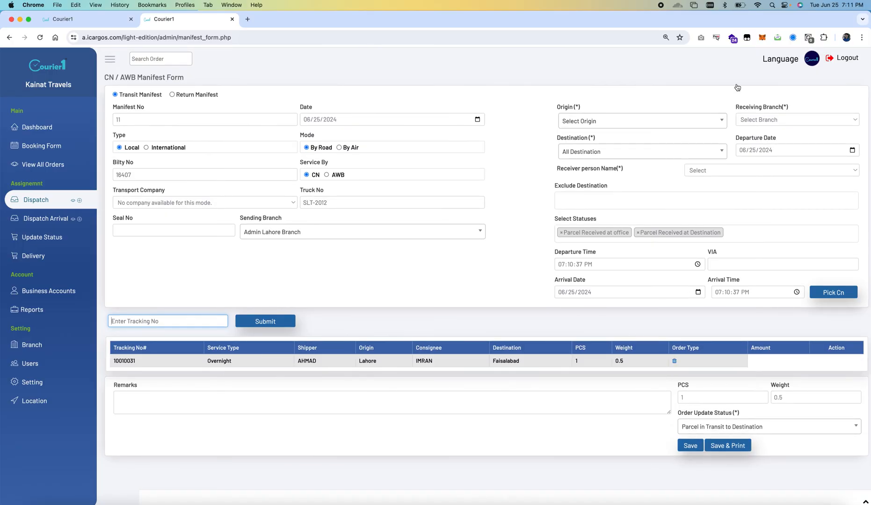
click(768, 123)
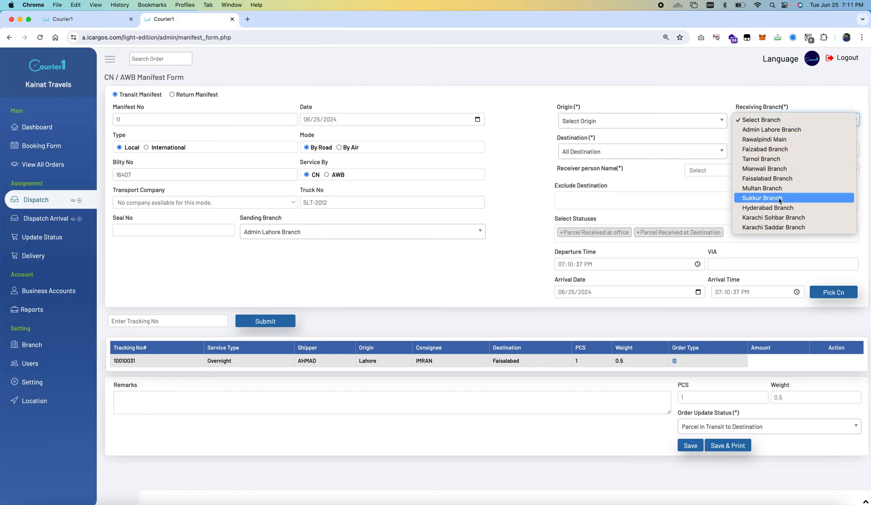
click(776, 180)
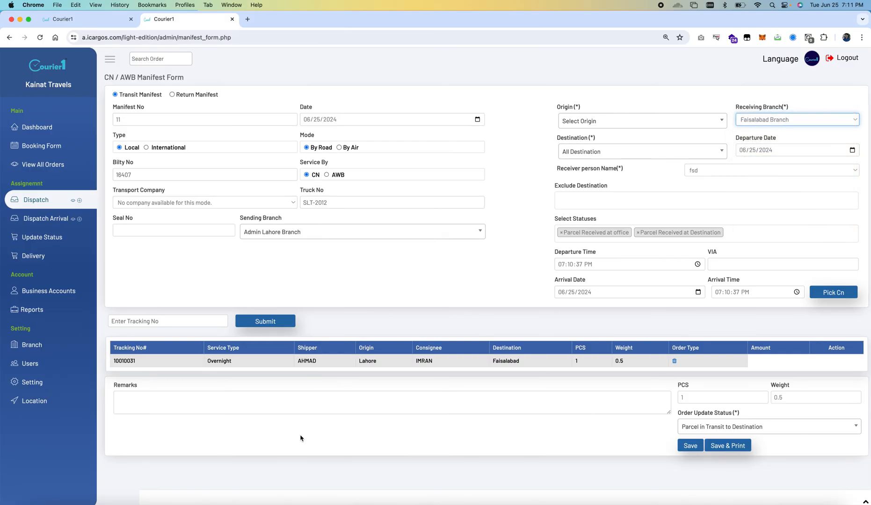
click(154, 322)
key(super+v)
key(super+a)
key(BackSpace)
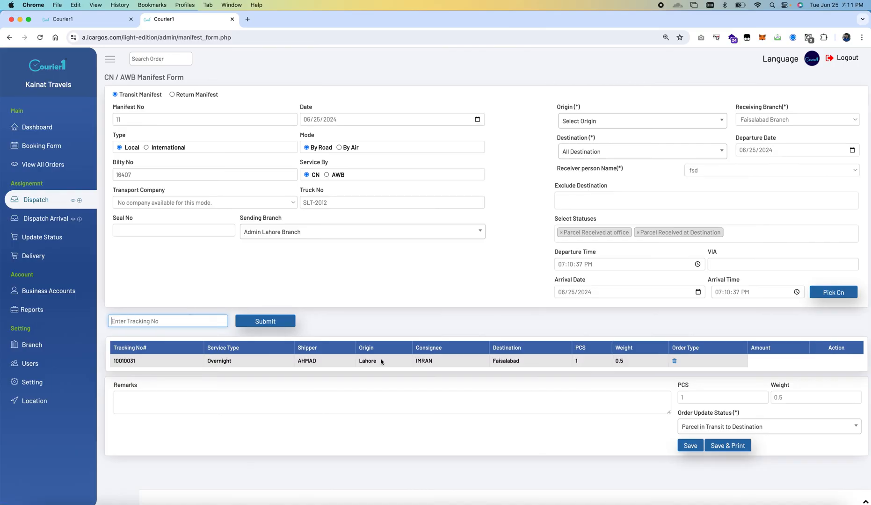
Save and print the dispatch manifest, cancelling the print dialog and closing the printed page.
click(728, 445)
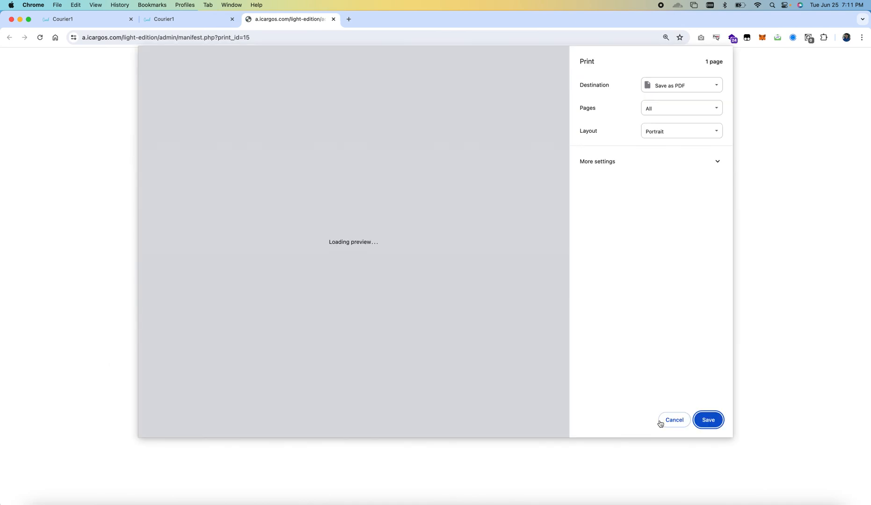
click(672, 418)
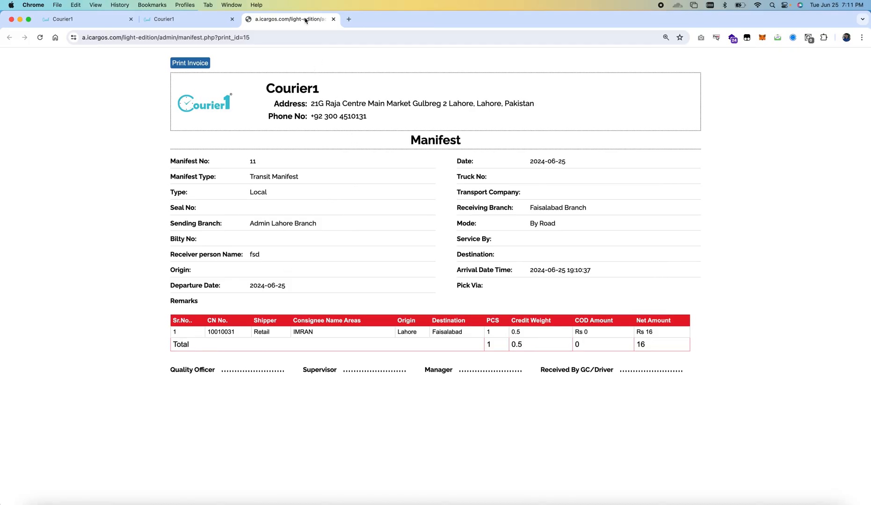
click(333, 19)
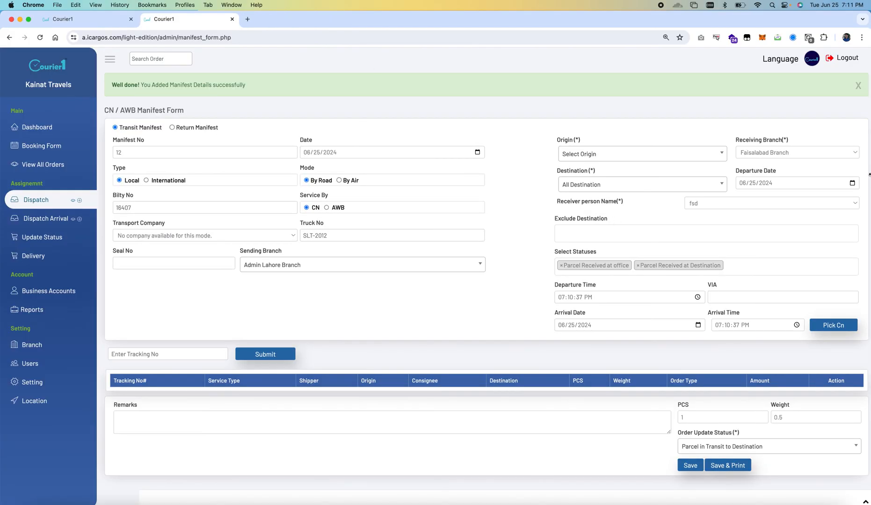
Log out and sign in with the Faisalabad branch account's username and password, declining to save the password.
click(856, 58)
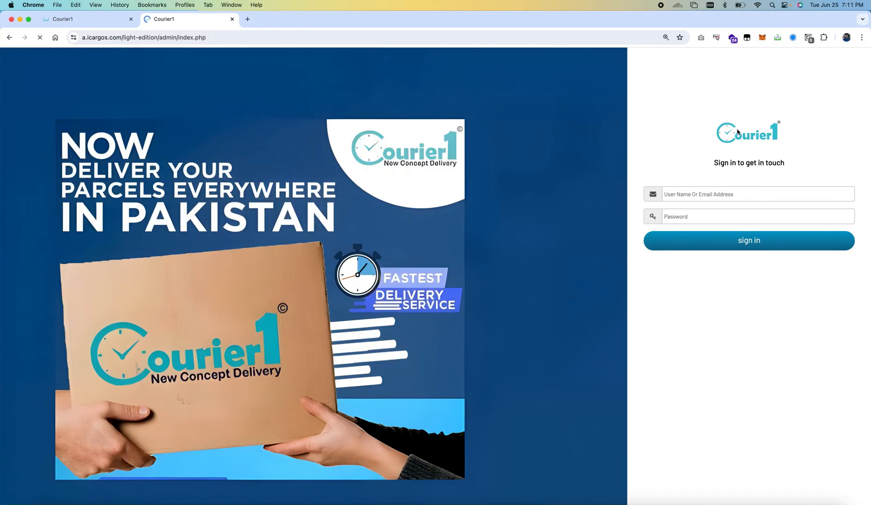
triple_click(711, 194)
text(fsd)
key(Tab)
text(•)
key(Return)
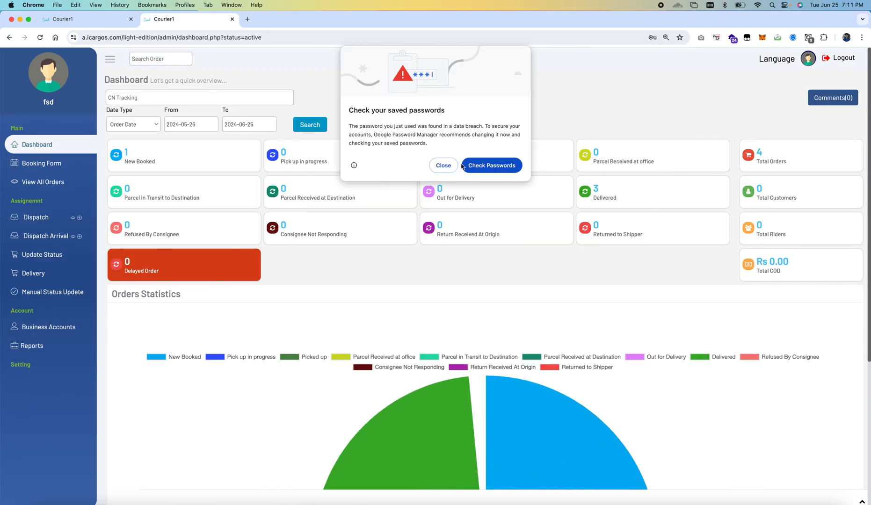
click(444, 166)
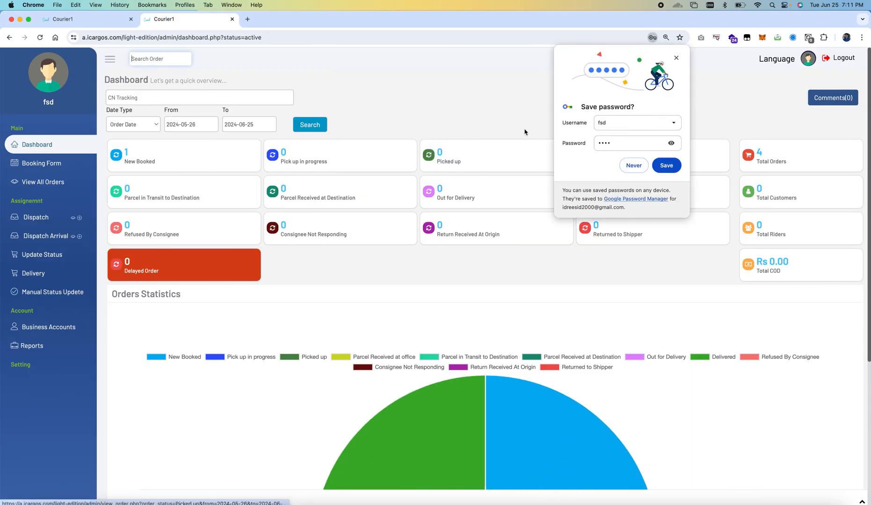
click(633, 166)
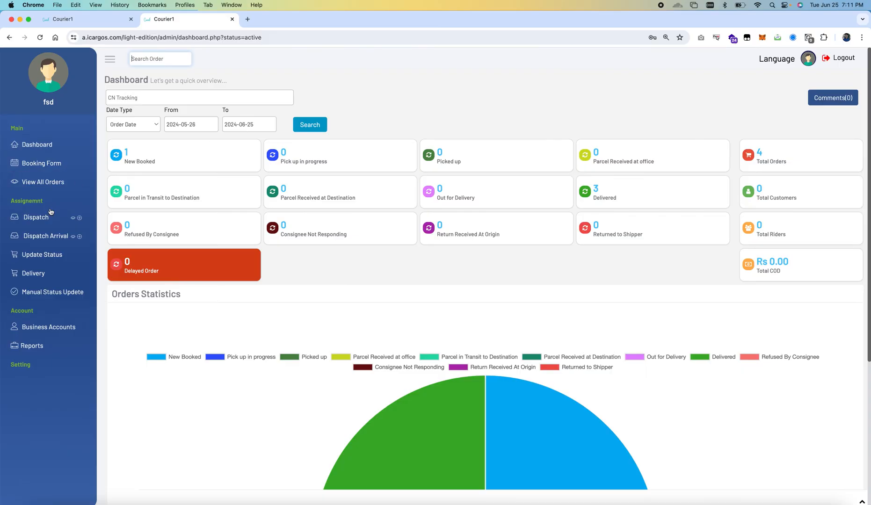
Create a dispatch arrival for manifest 12 and add the order's copied tracking number to its list.
click(80, 237)
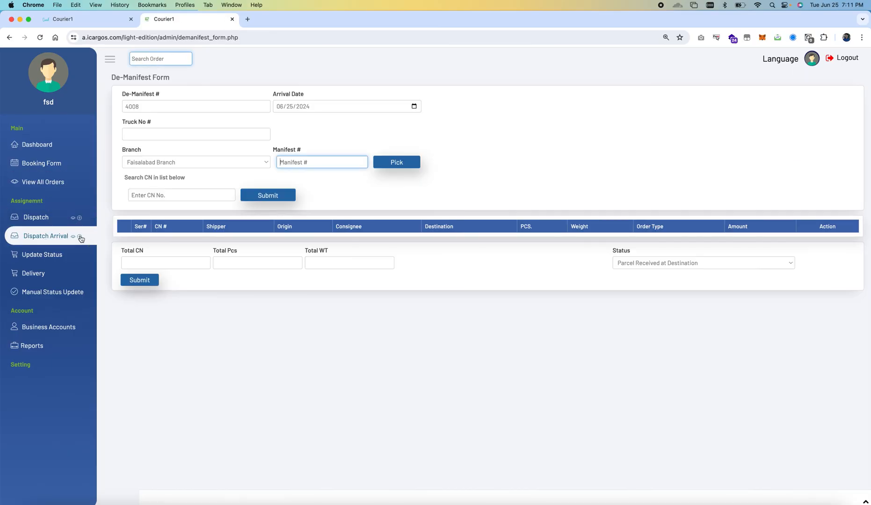
text(12)
click(204, 197)
key(super+v)
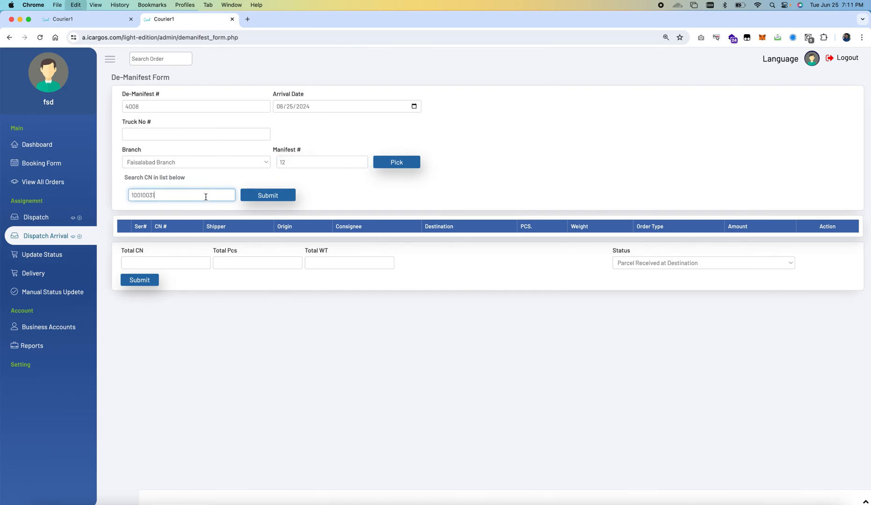
click(265, 199)
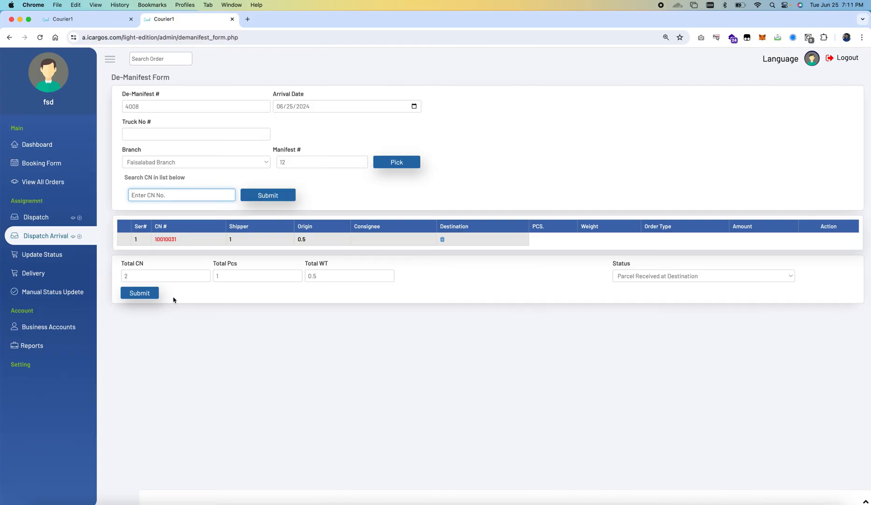
Submit the dispatch arrival, cancel the De-Manifest print dialog and open the list of all orders.
click(140, 293)
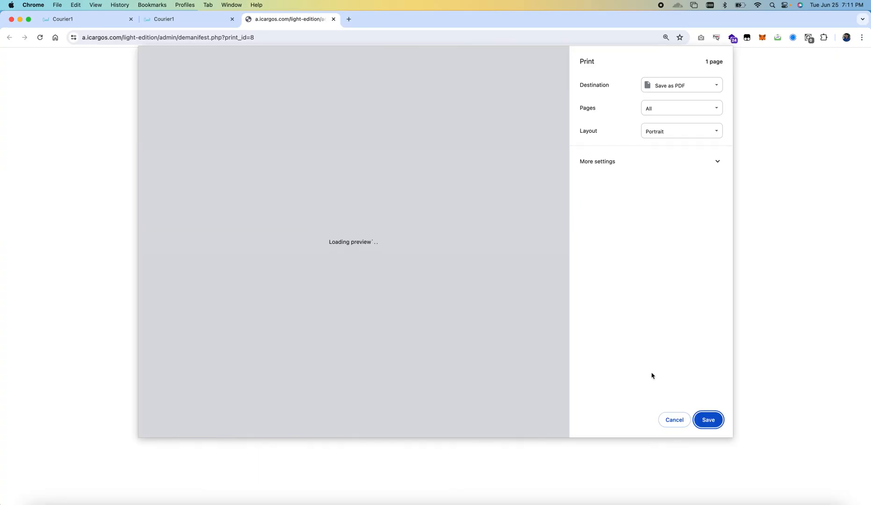
click(671, 419)
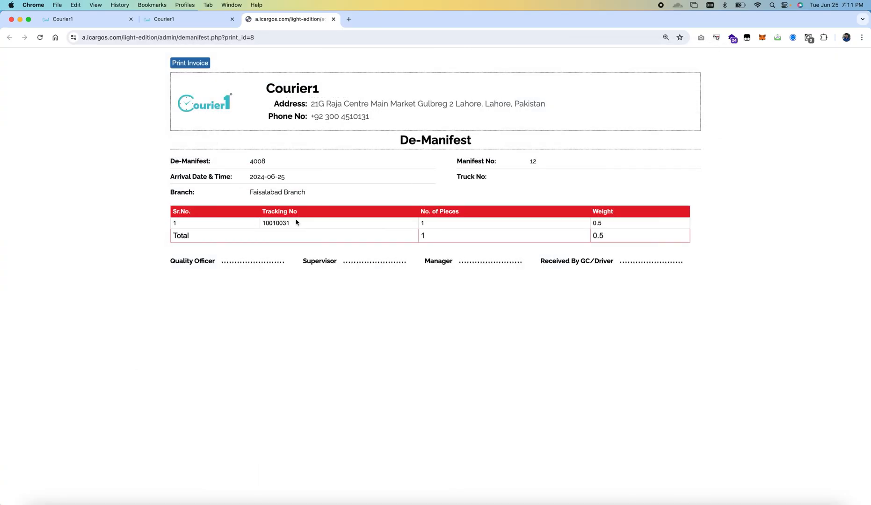
double_click(282, 223)
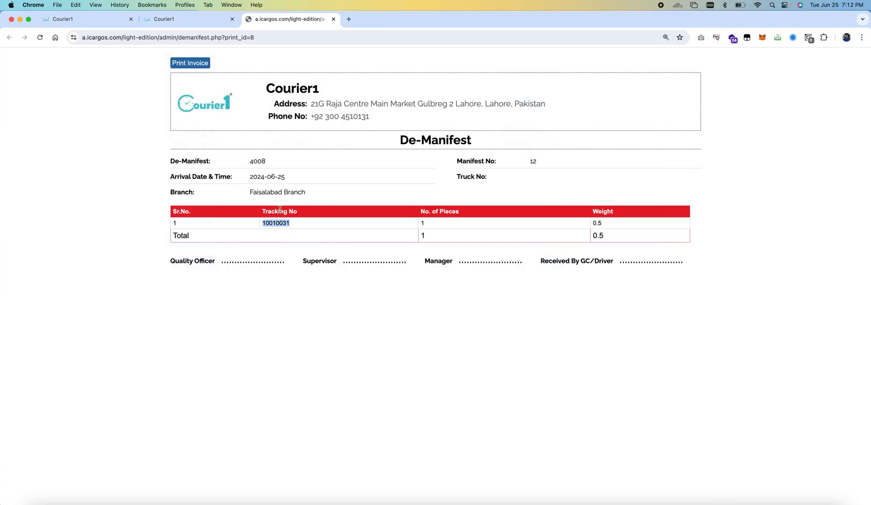
click(100, 22)
click(56, 164)
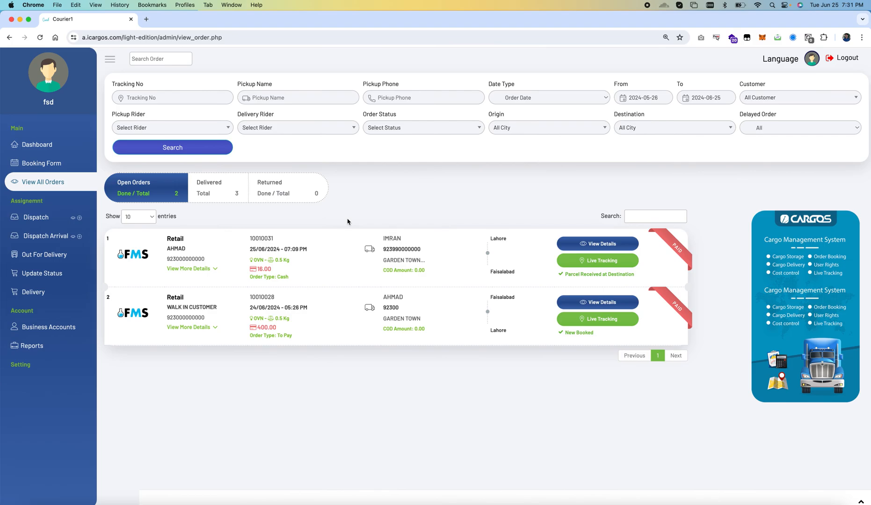
Send the order out for delivery by entering its tracking number on the delivery scan sheet and assigning rider R1.
click(50, 260)
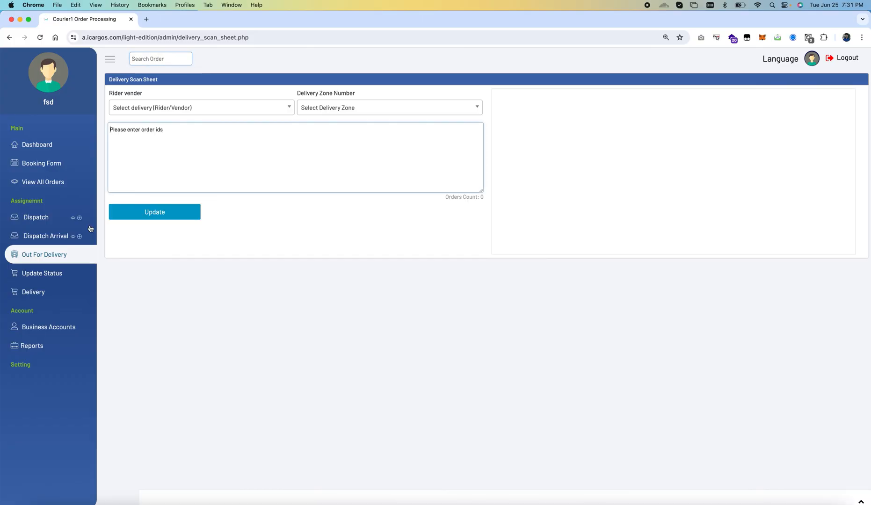
click(201, 165)
text(10010031,)
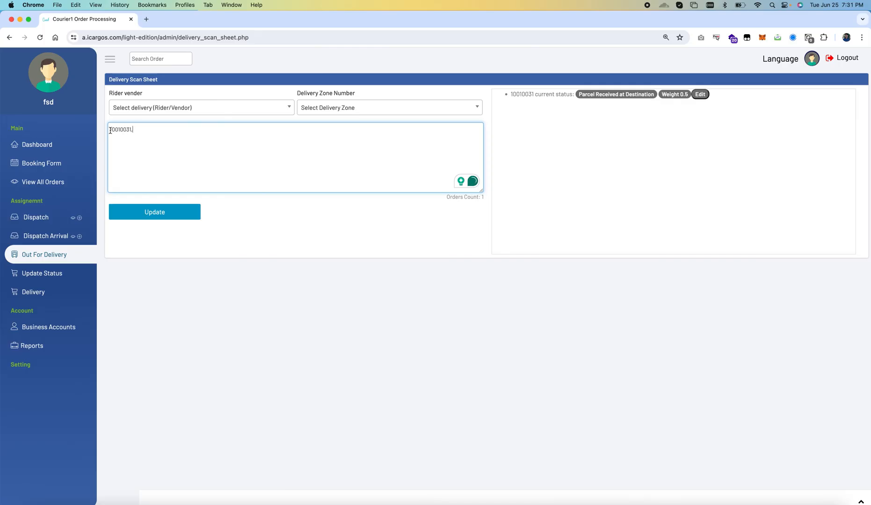
click(140, 110)
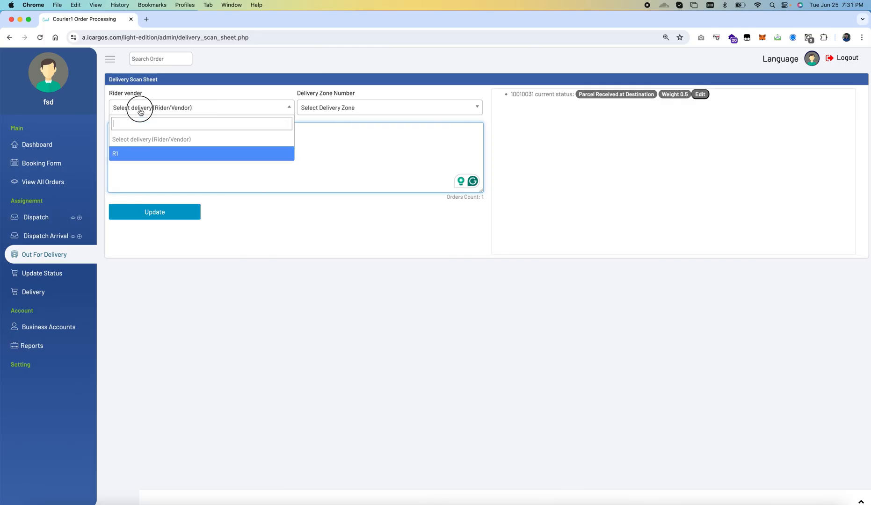
click(141, 154)
click(150, 214)
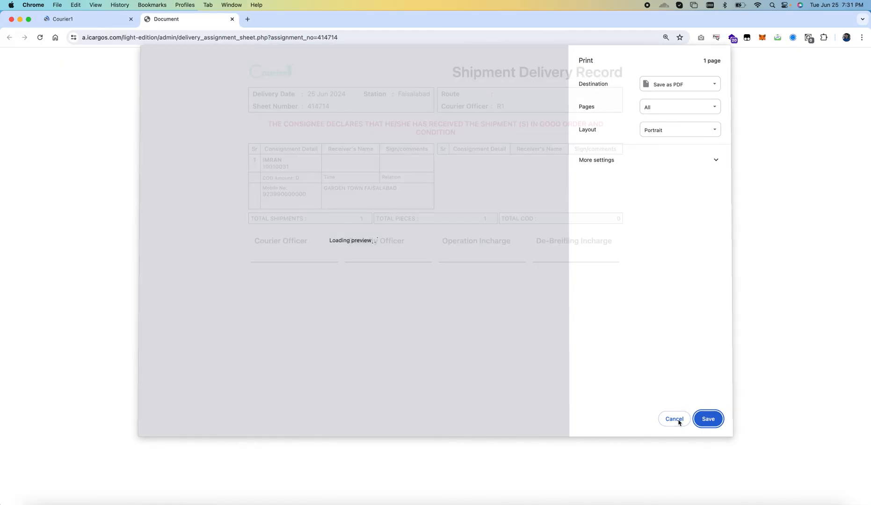
Cancel the print dialog and review the courier officer and consignment details on the Shipment Delivery Record.
click(675, 420)
scroll(431, 85, up, 3)
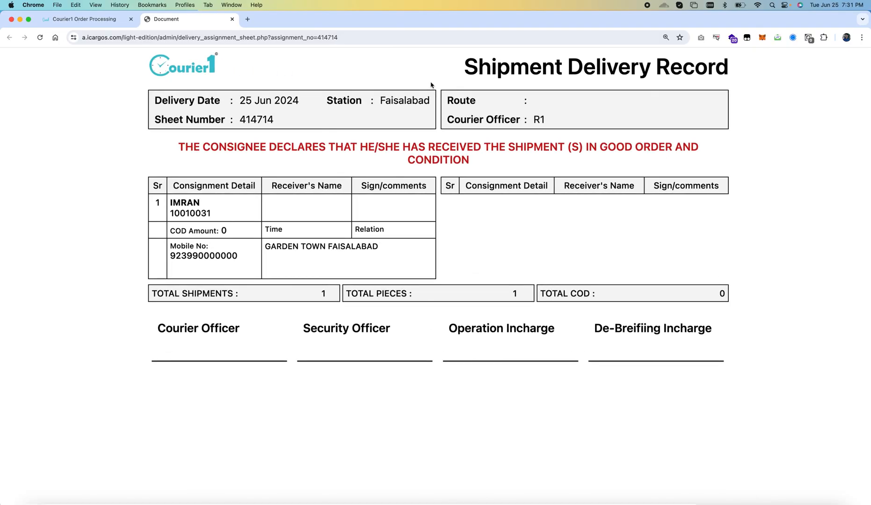
scroll(431, 86, up, 1)
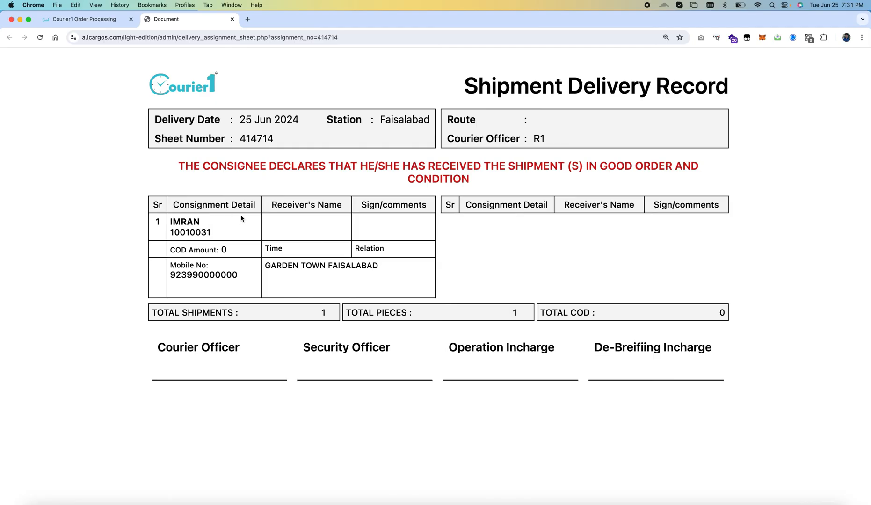
double_click(539, 138)
drag(170, 222, 214, 235)
double_click(196, 235)
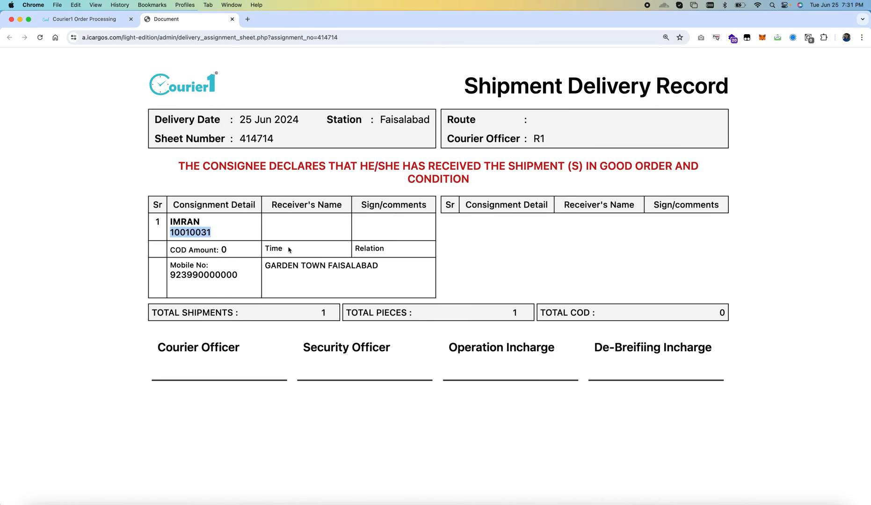
Review the consignee's mobile number and delivery address on the Shipment Delivery Record, and close the record.
double_click(181, 275)
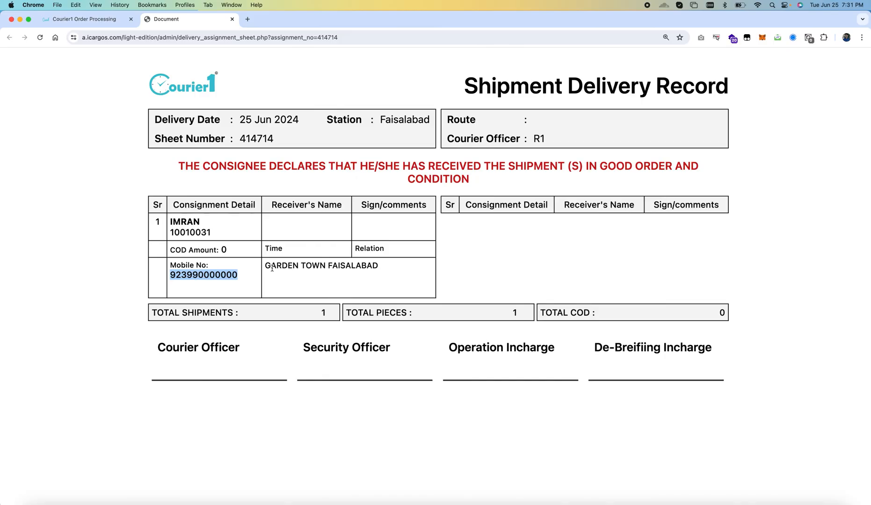
drag(272, 268, 382, 272)
click(283, 218)
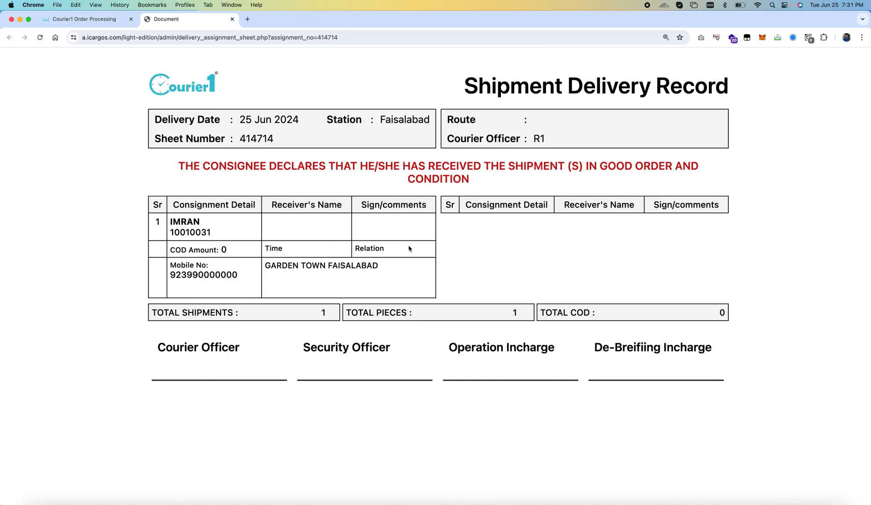
key(super+minus)
key(super+minus)
key(super+minus)
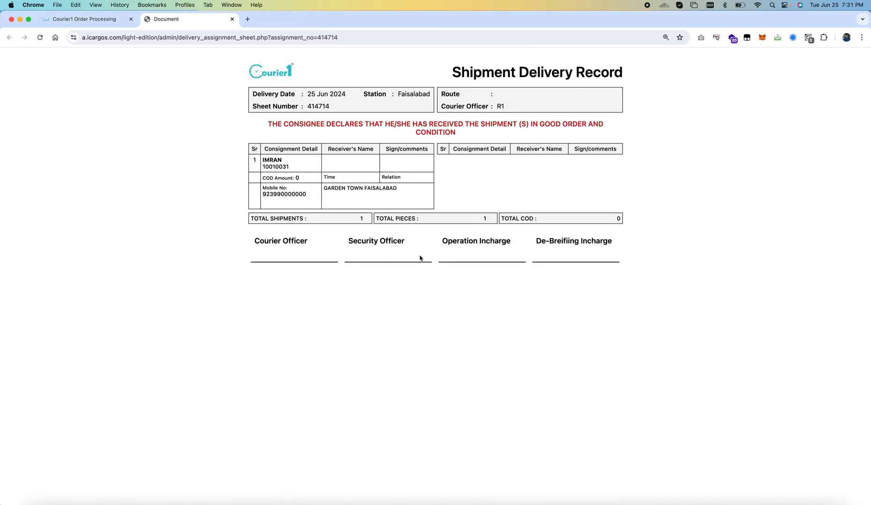
click(232, 20)
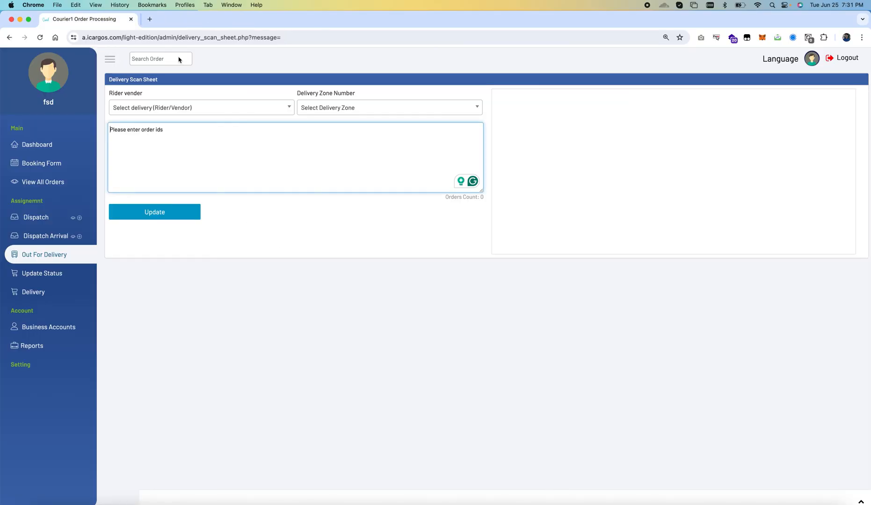
Record the order's delivery by submitting its tracking number with the receiver's name, phone, CNIC and the relation Brother.
click(40, 293)
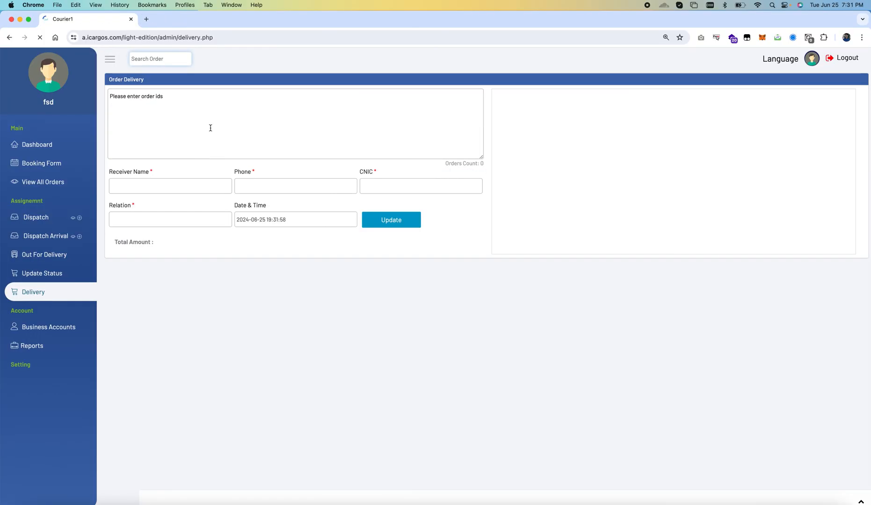
text(10010031,)
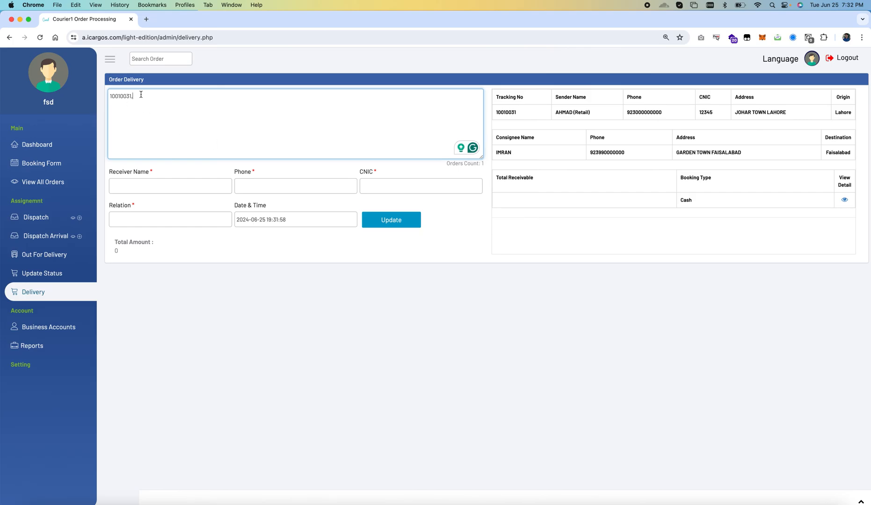
click(174, 186)
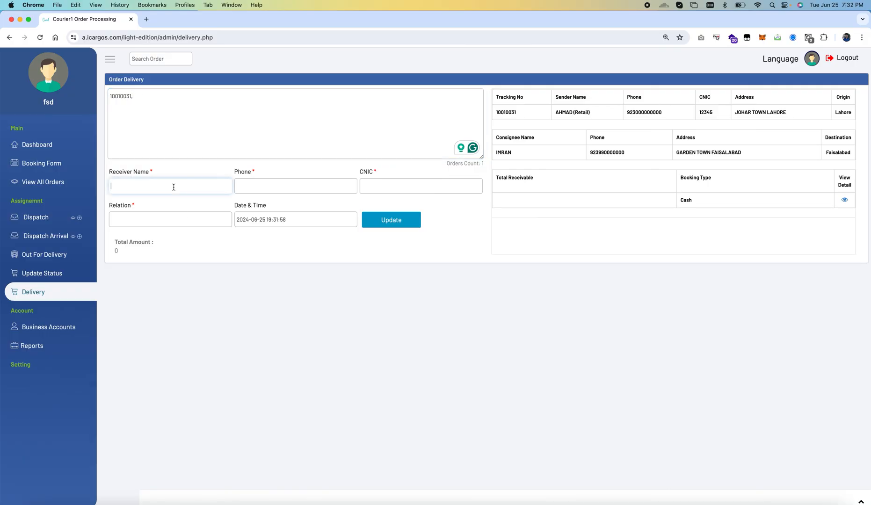
text(Ahmad)
click(271, 188)
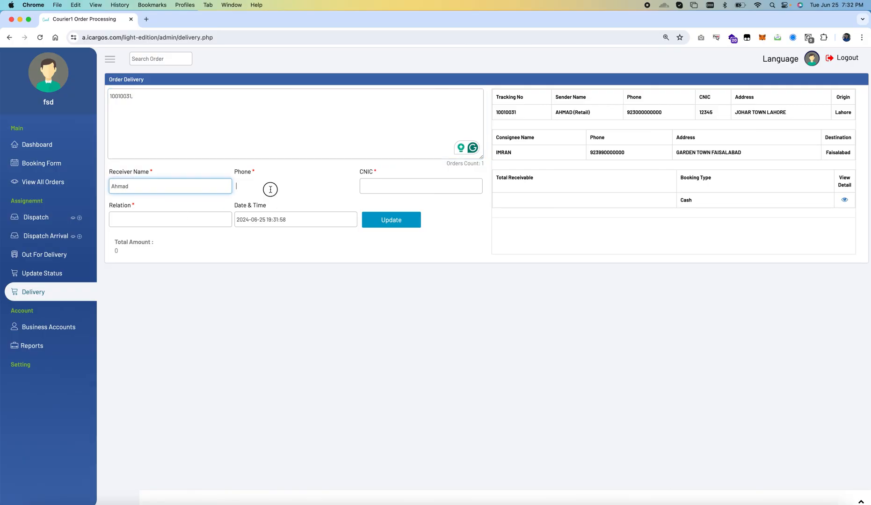
click(404, 186)
text(23453)
click(164, 220)
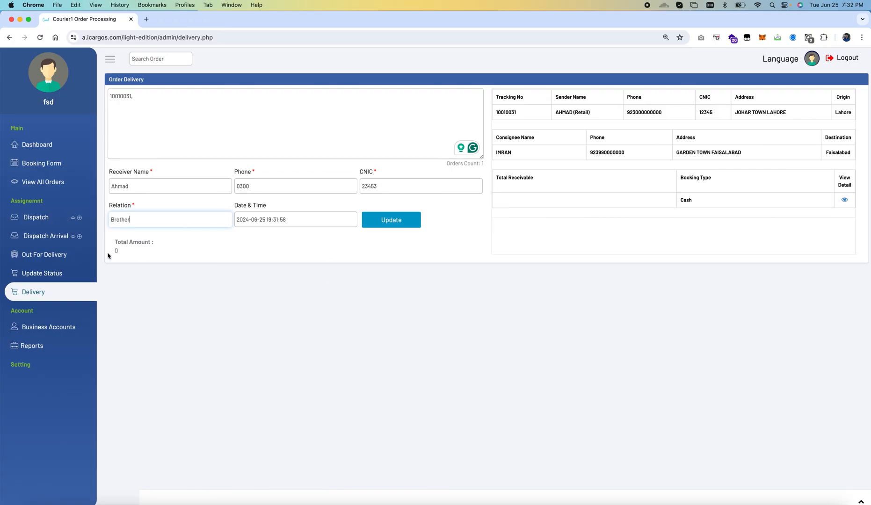
click(391, 221)
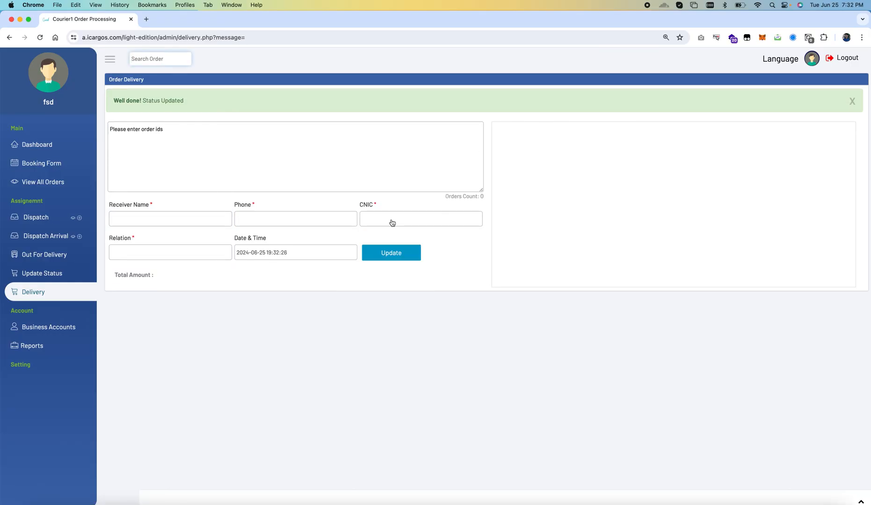
List the delivered orders and show the live tracking of the Lahore to Faisalabad order dated 25/06/2024.
click(43, 182)
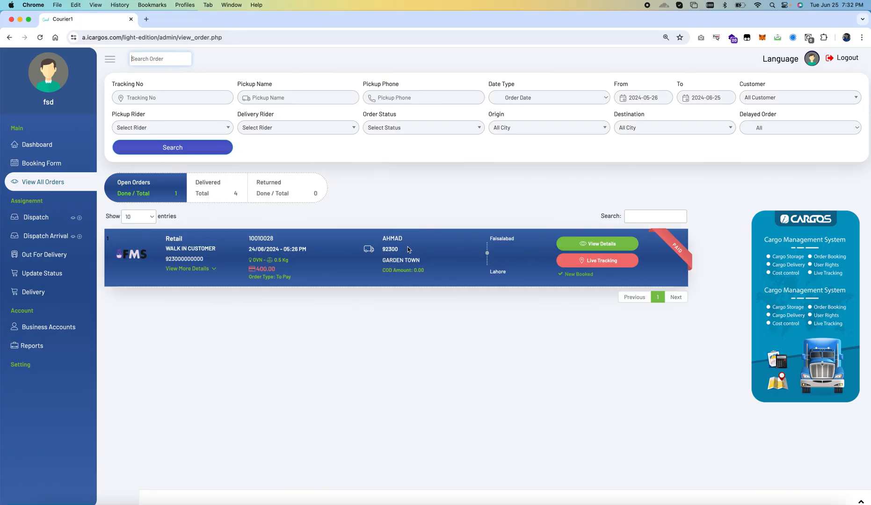
click(220, 191)
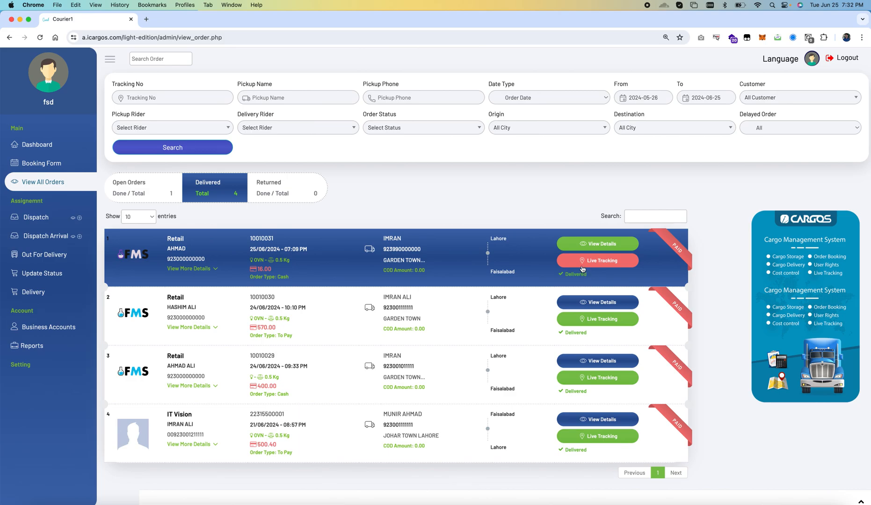
click(591, 265)
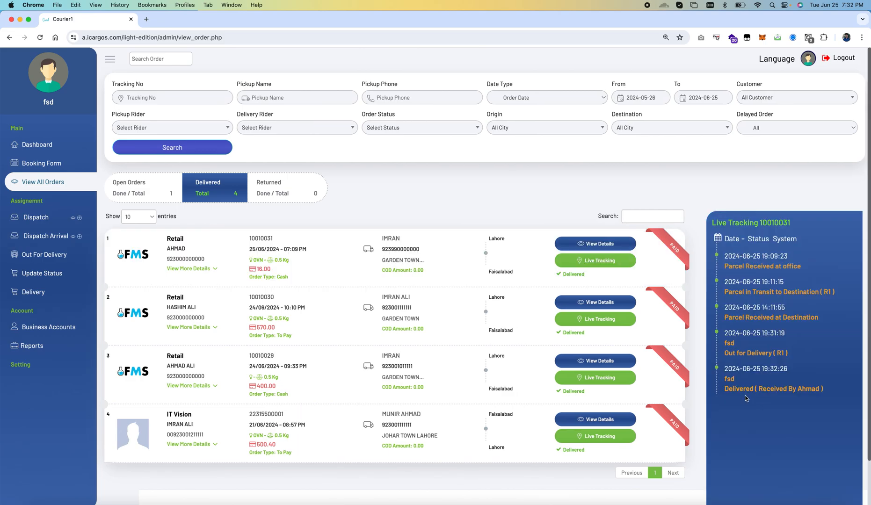
Open the public tracking page from the same order's details and examine its tracking history from office receipt to delivery.
click(590, 244)
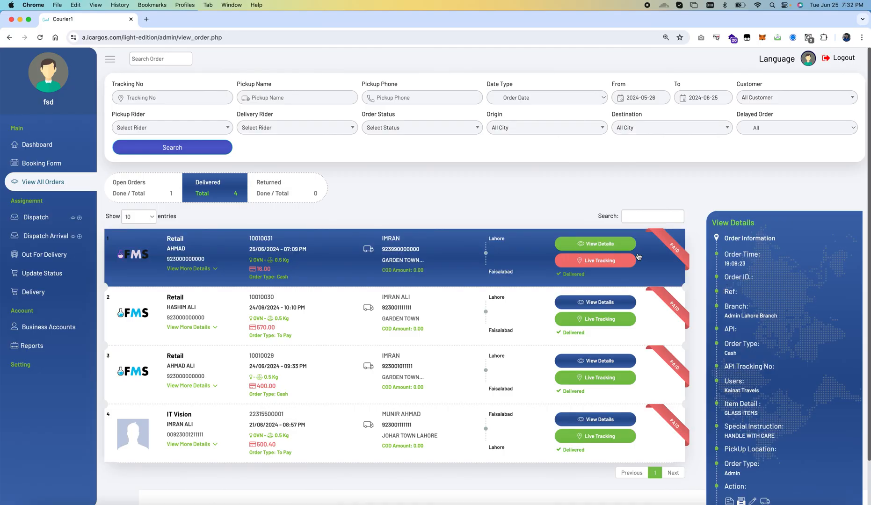
scroll(763, 421, down, 2)
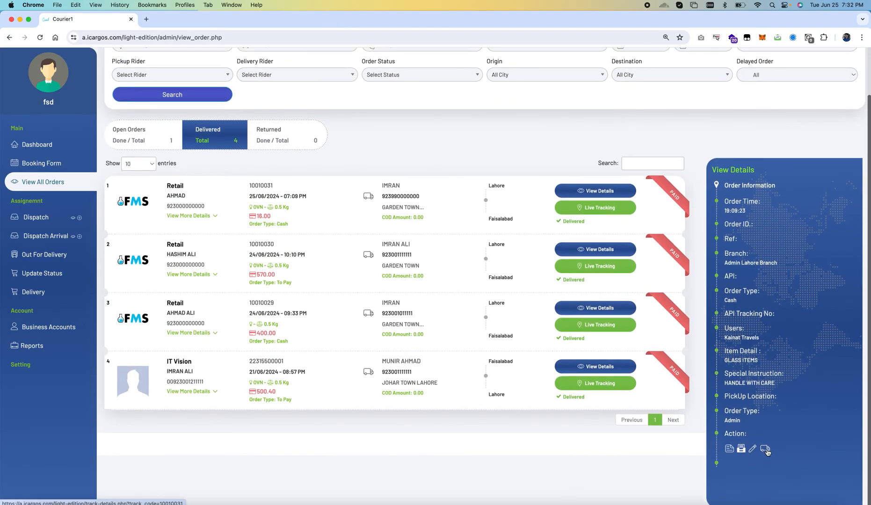
click(766, 450)
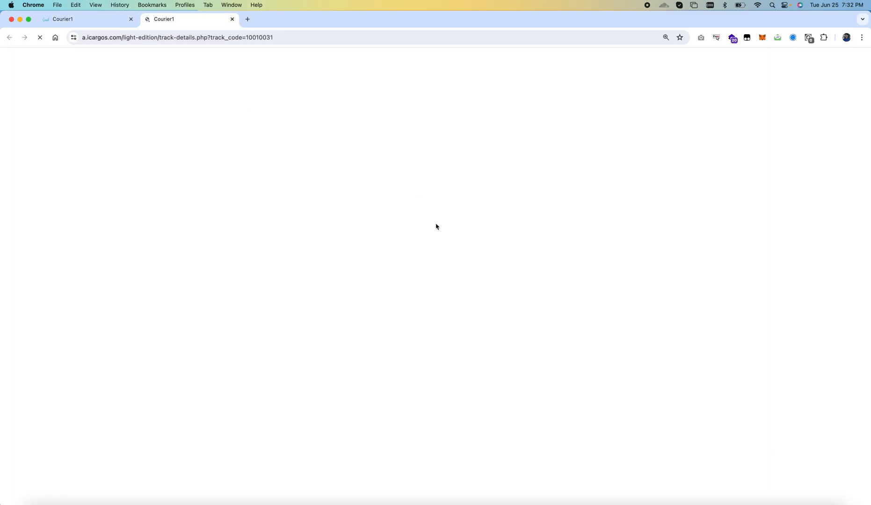
scroll(431, 305, down, 3)
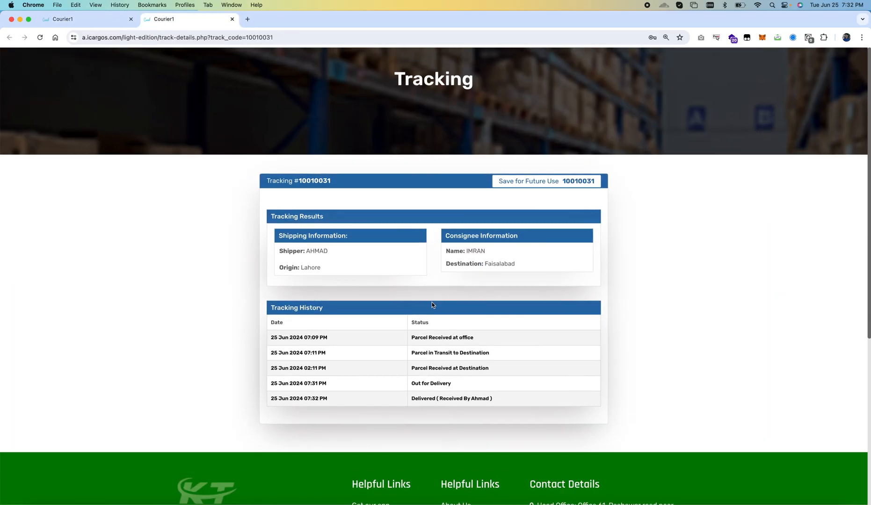
scroll(432, 305, down, 2)
scroll(419, 297, up, 1)
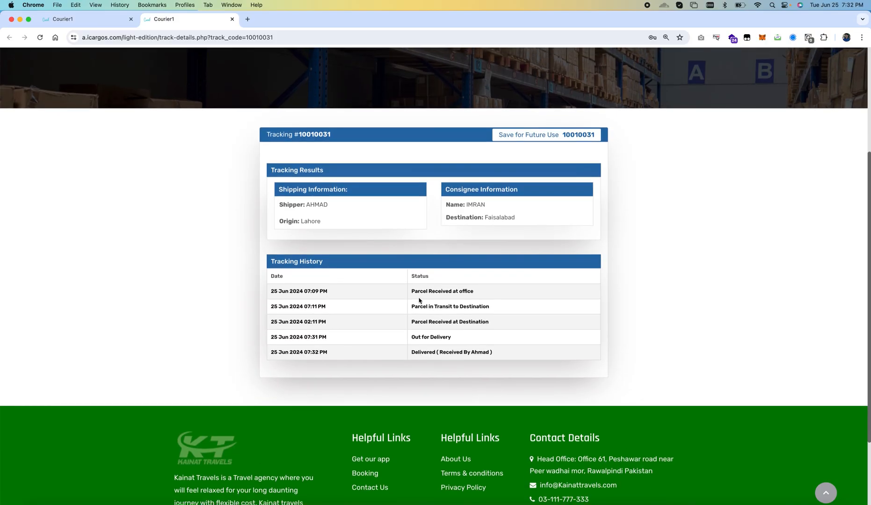
drag(271, 294, 496, 362)
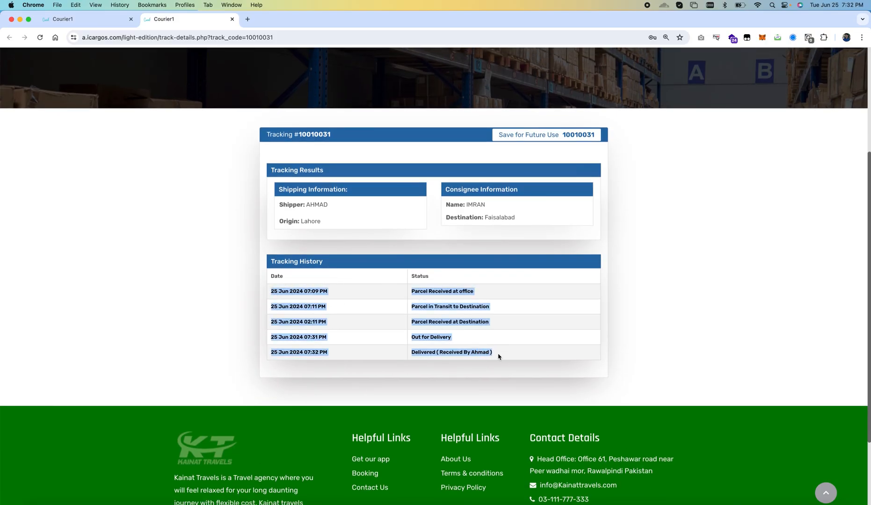
click(496, 351)
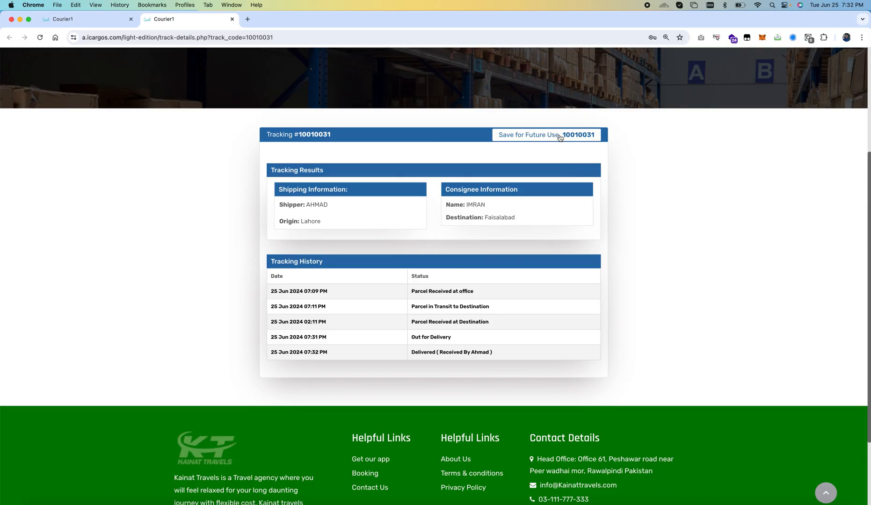